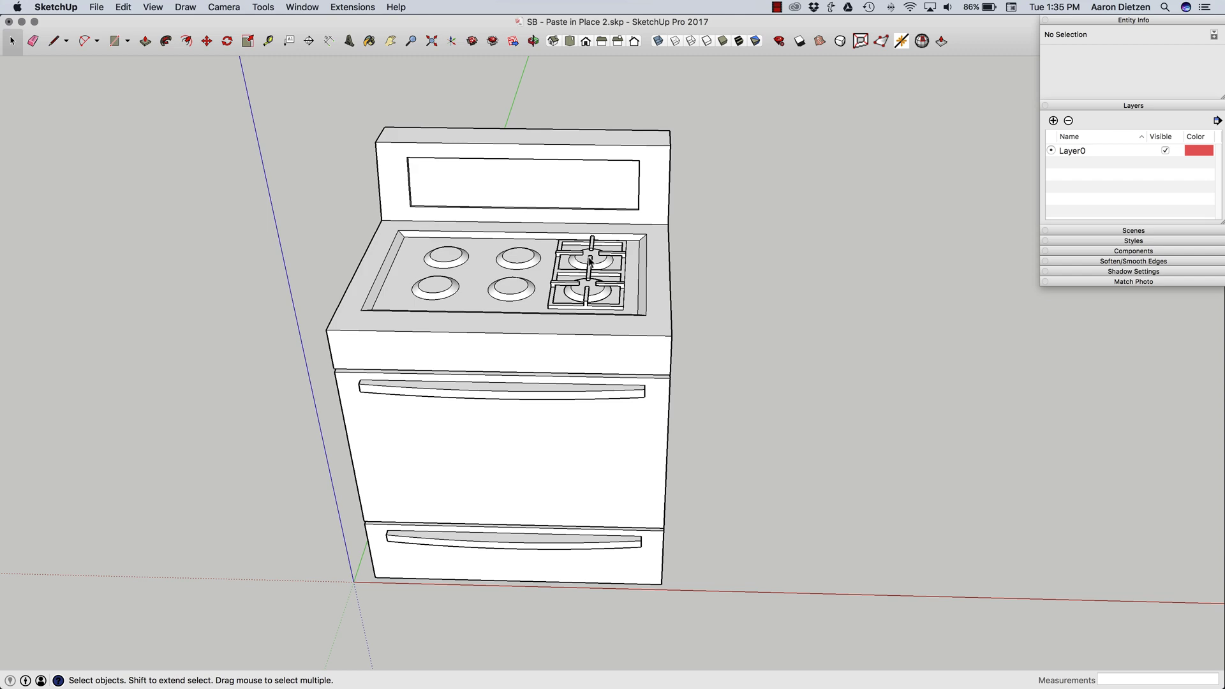
- Copy all the geometry of the two burners and their grates on the right side of the cooktop
middle_click_drag(516, 218, 488, 314)
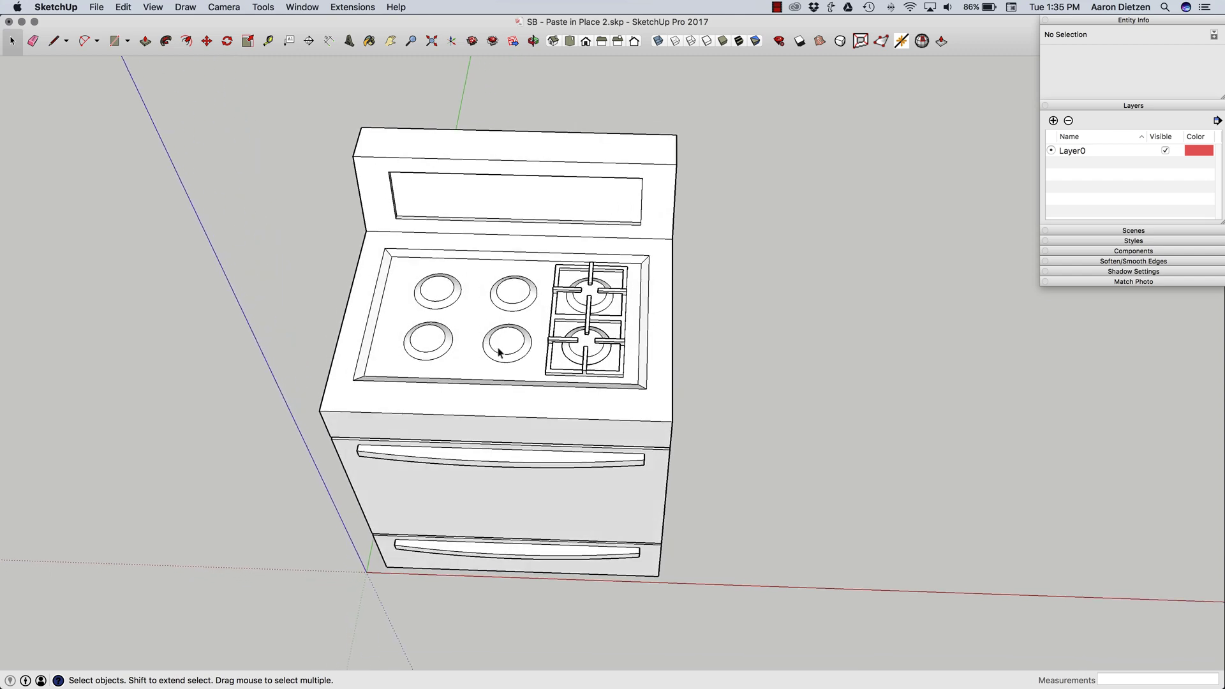
scroll(612, 287, "up", 5)
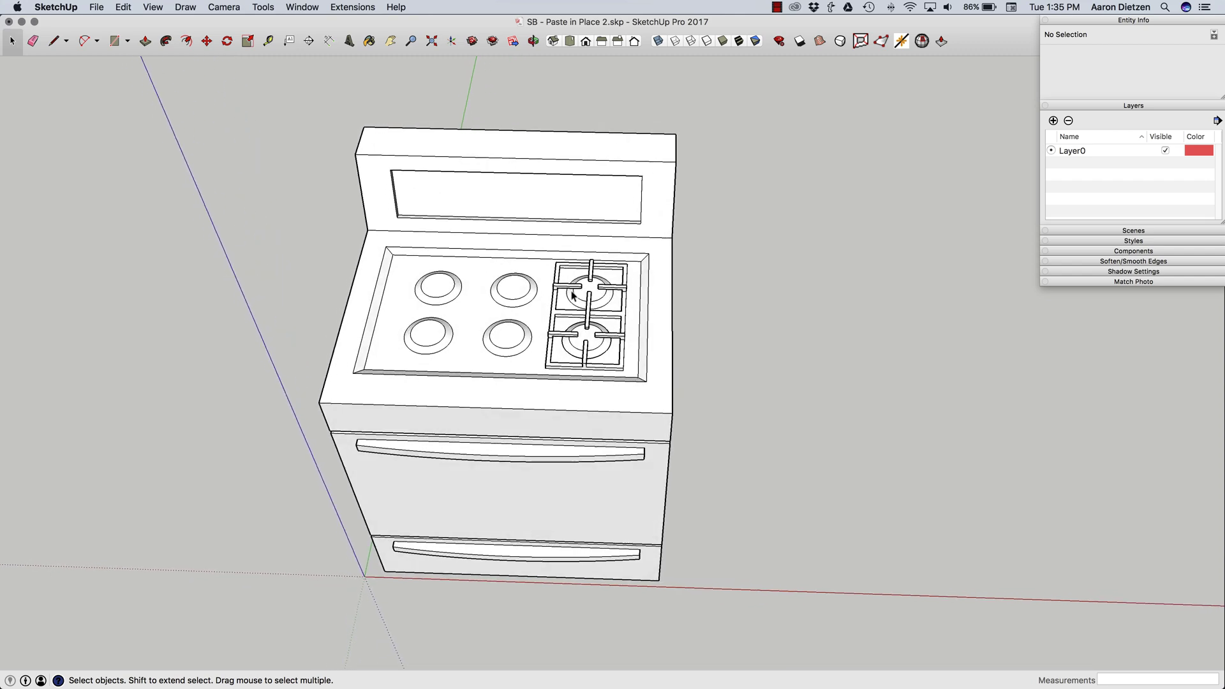
middle_click_drag(617, 331, 546, 247)
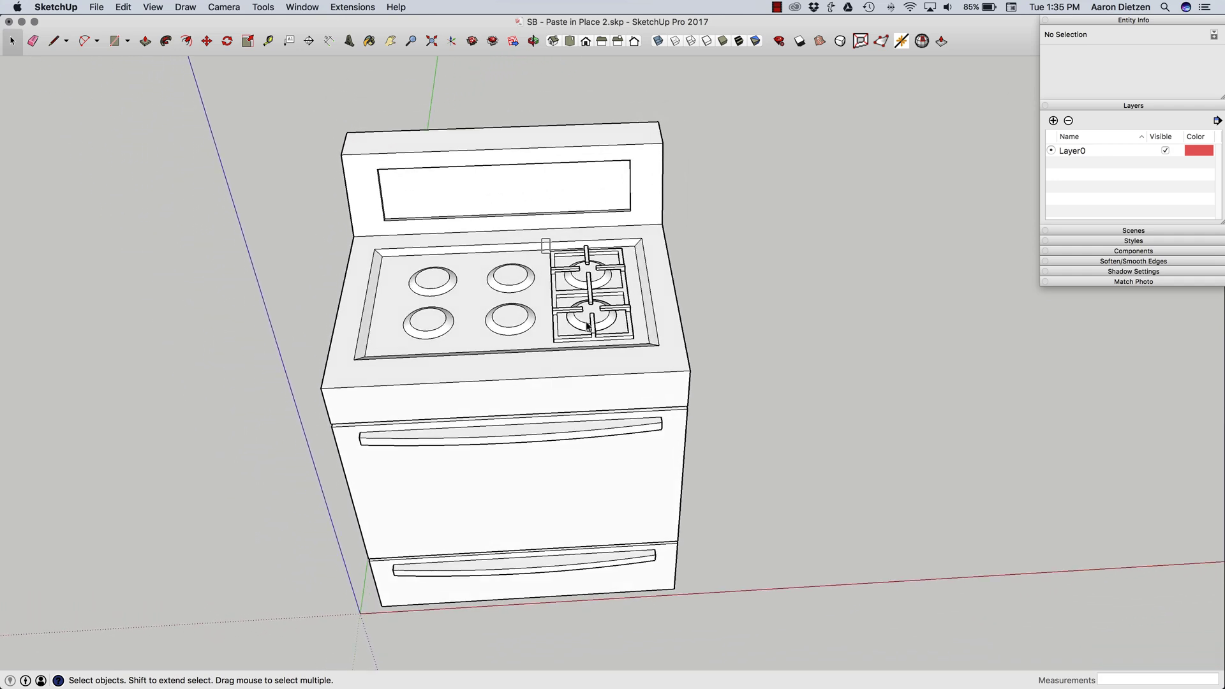
left_click_drag(588, 325, 634, 370)
middle_click_drag(635, 370, 572, 282)
scroll(577, 313, "up", 3)
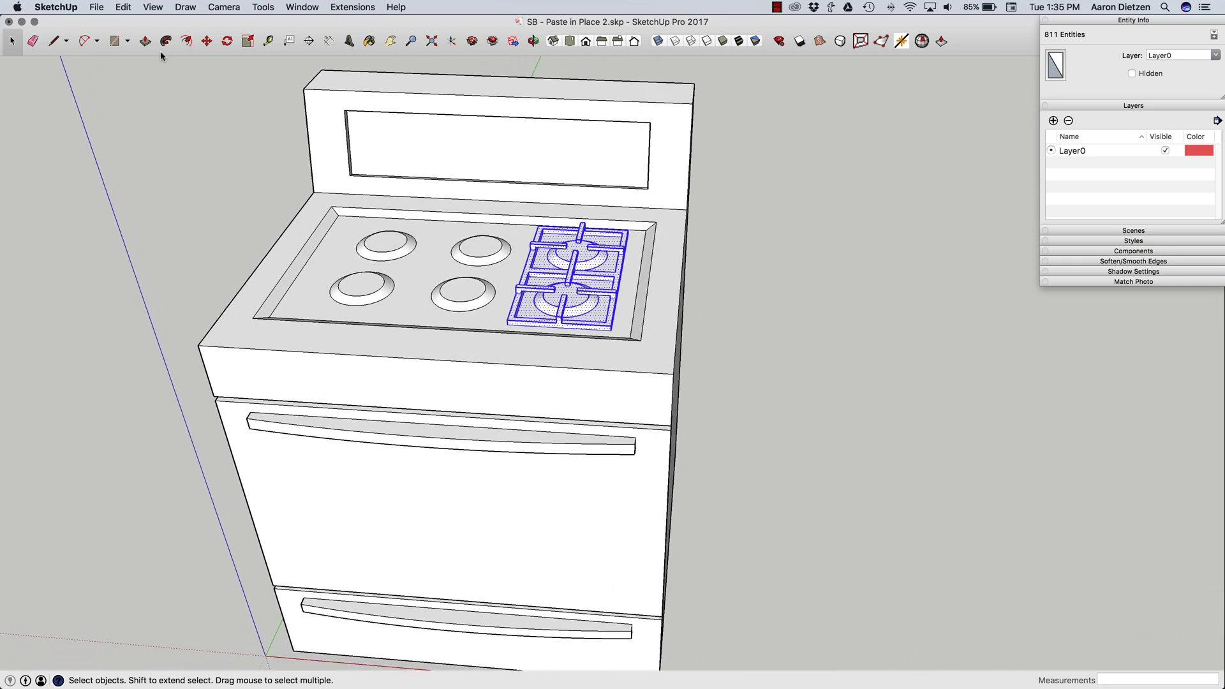
left_click(122, 8)
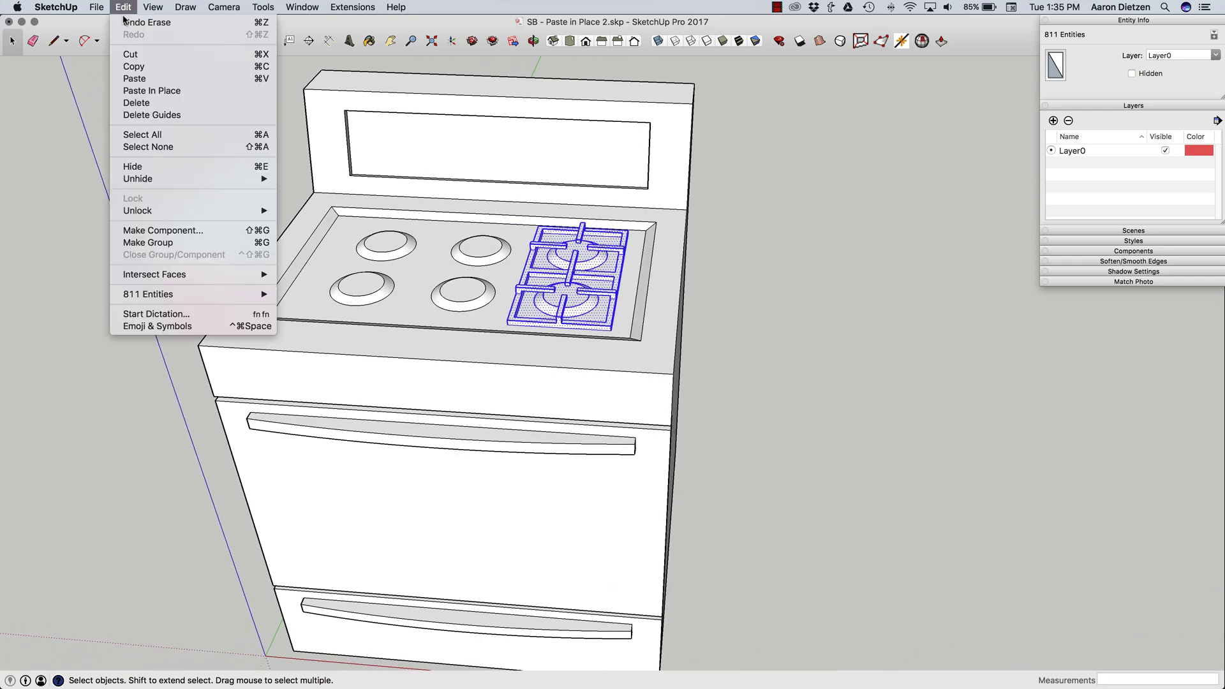
left_click(134, 68)
middle_click_drag(409, 271, 433, 253)
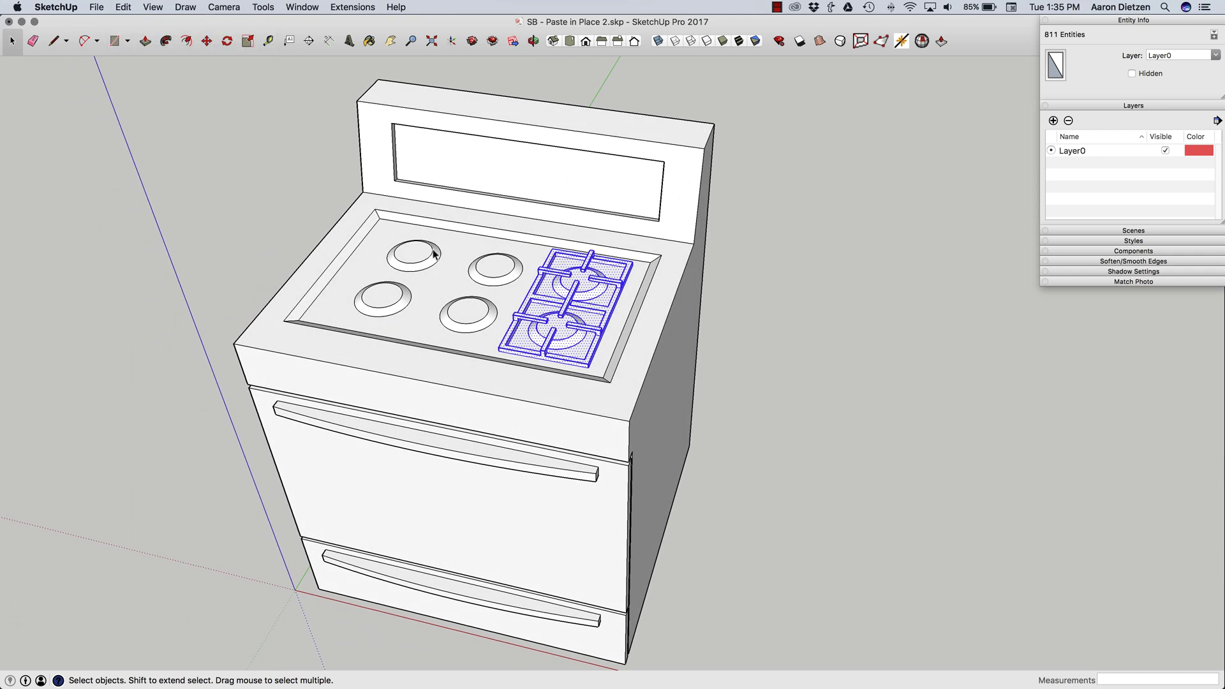
left_click(765, 296)
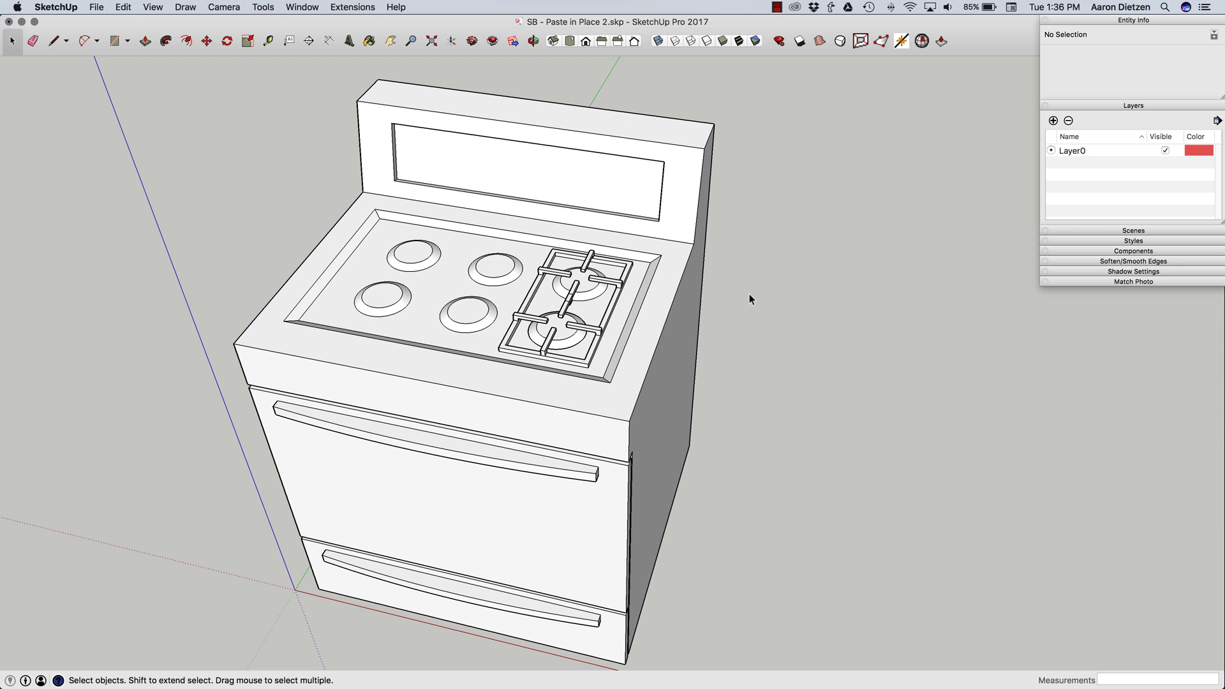
- Undo the grate modelling until only the six bare burners remain on the cooktop
key("super+z")
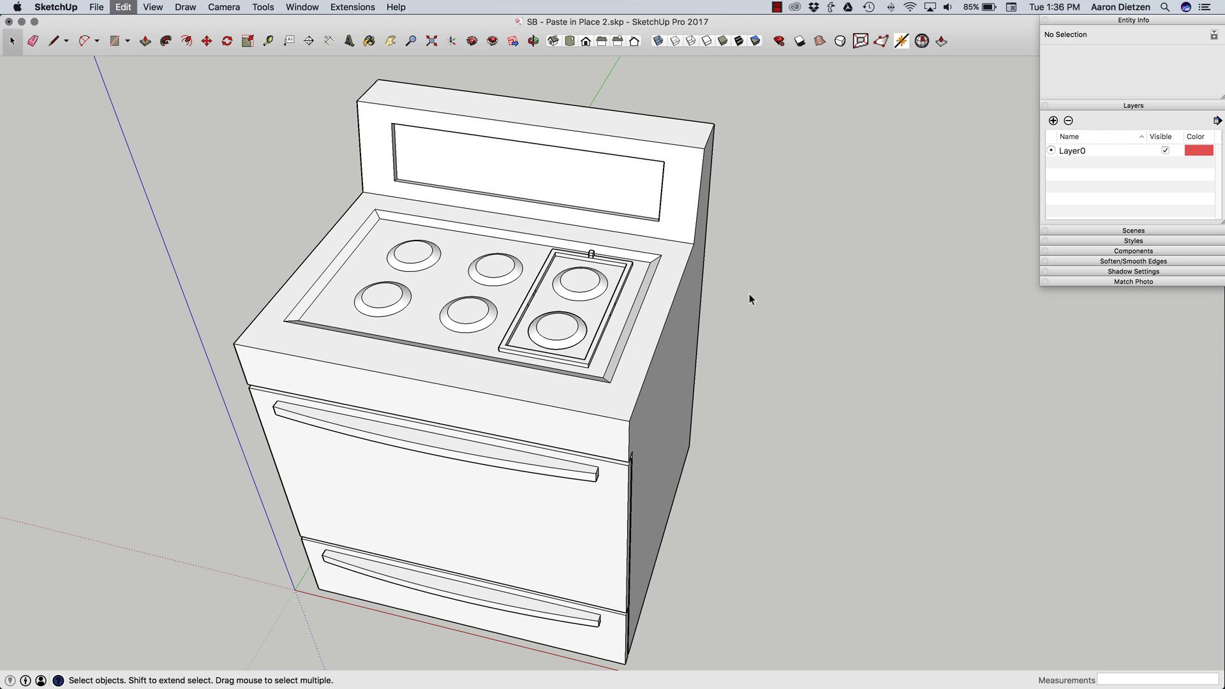
key("super+z")
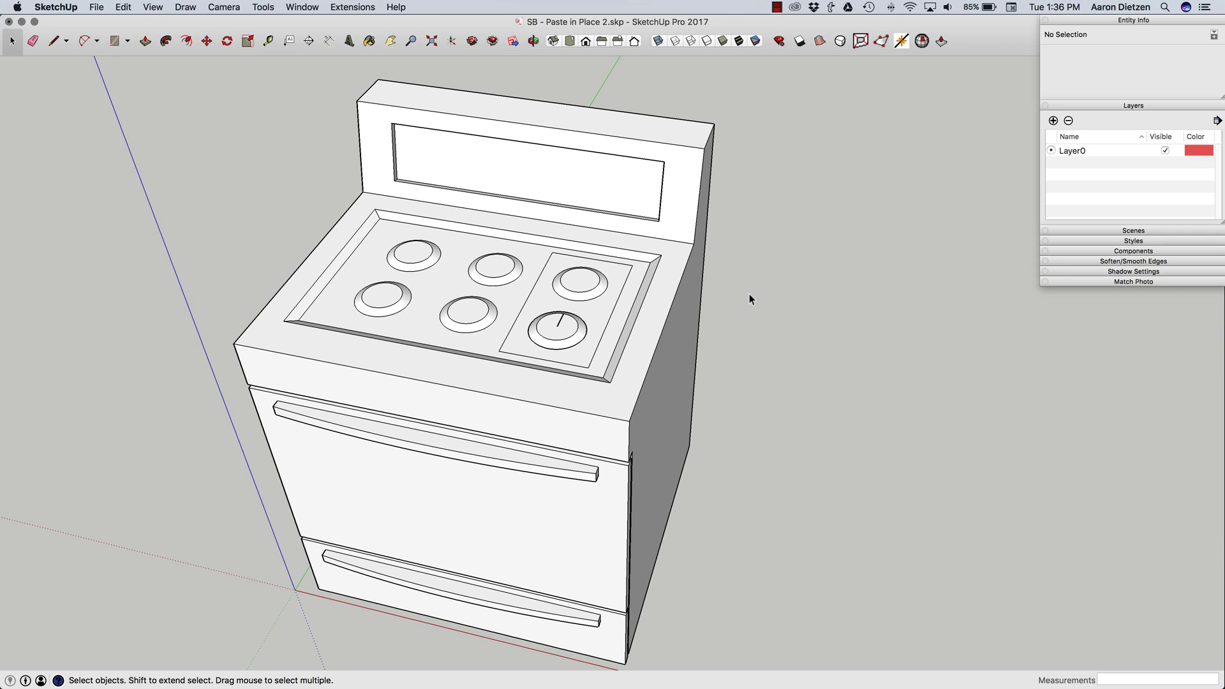
key("super+z")
key("super+z")
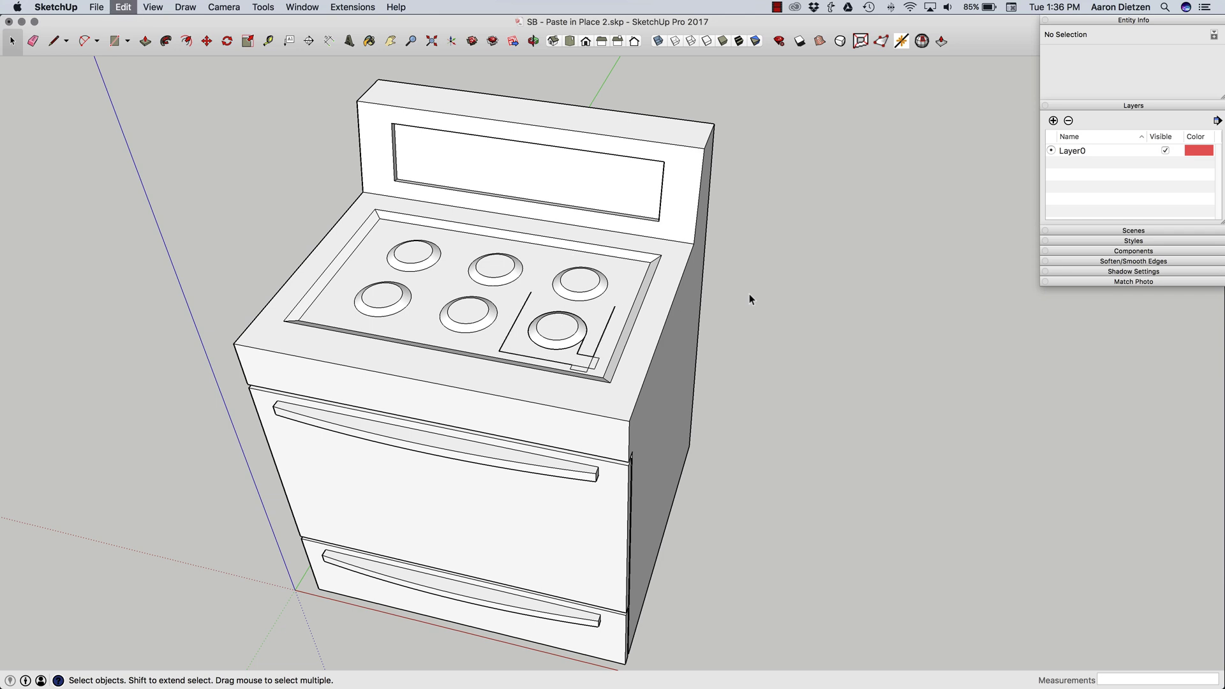
key("super+z")
key("super+z")
key("super+z")
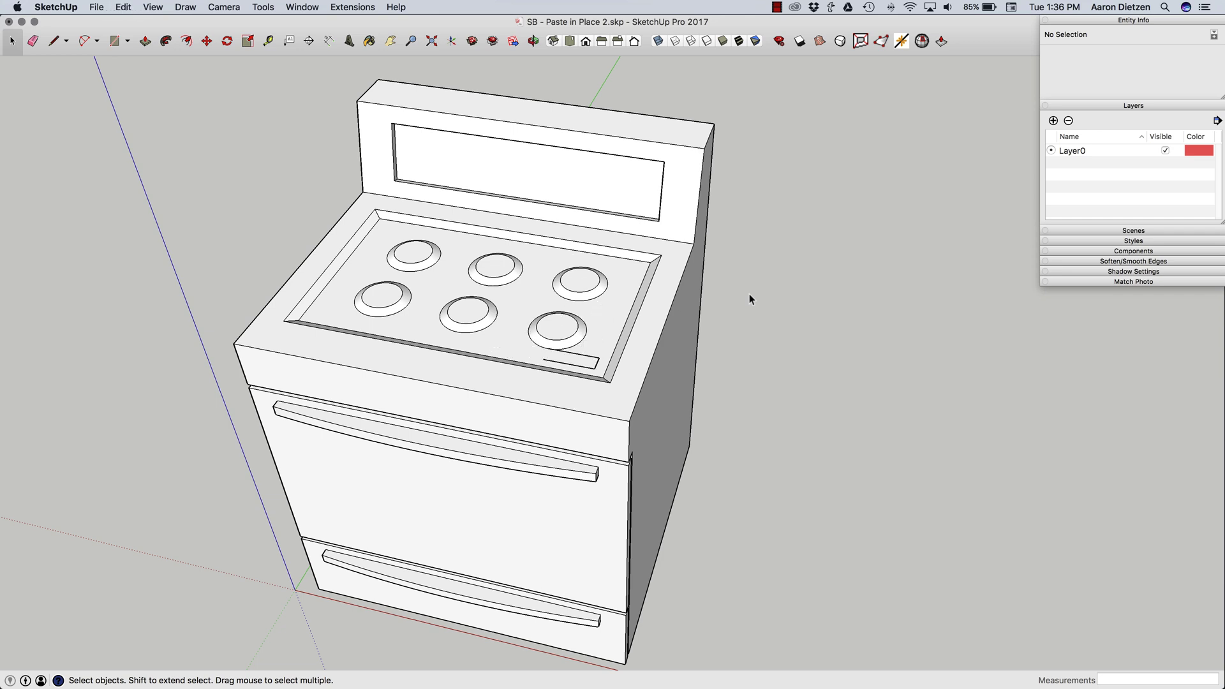
key("super+z")
- Select the entire stove and scale it narrower along the red axis
scroll(722, 303, "down", 1)
middle_click_drag(722, 304, 555, 208)
left_click_drag(282, 94, 756, 644)
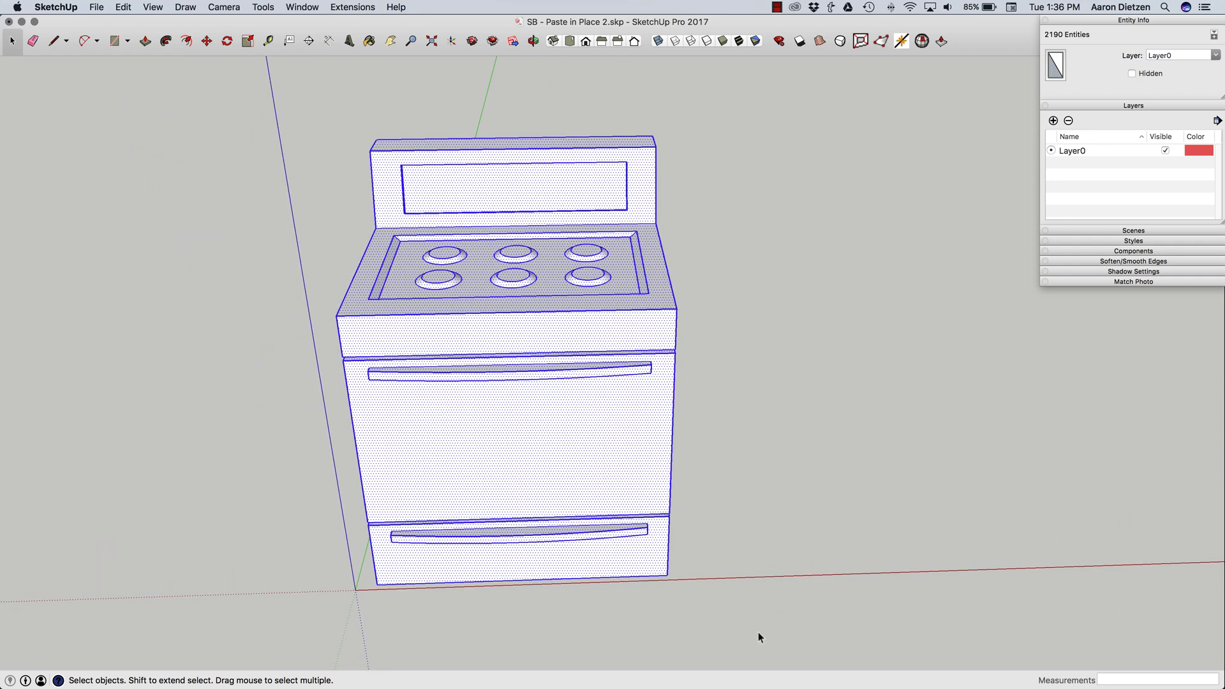
key("s")
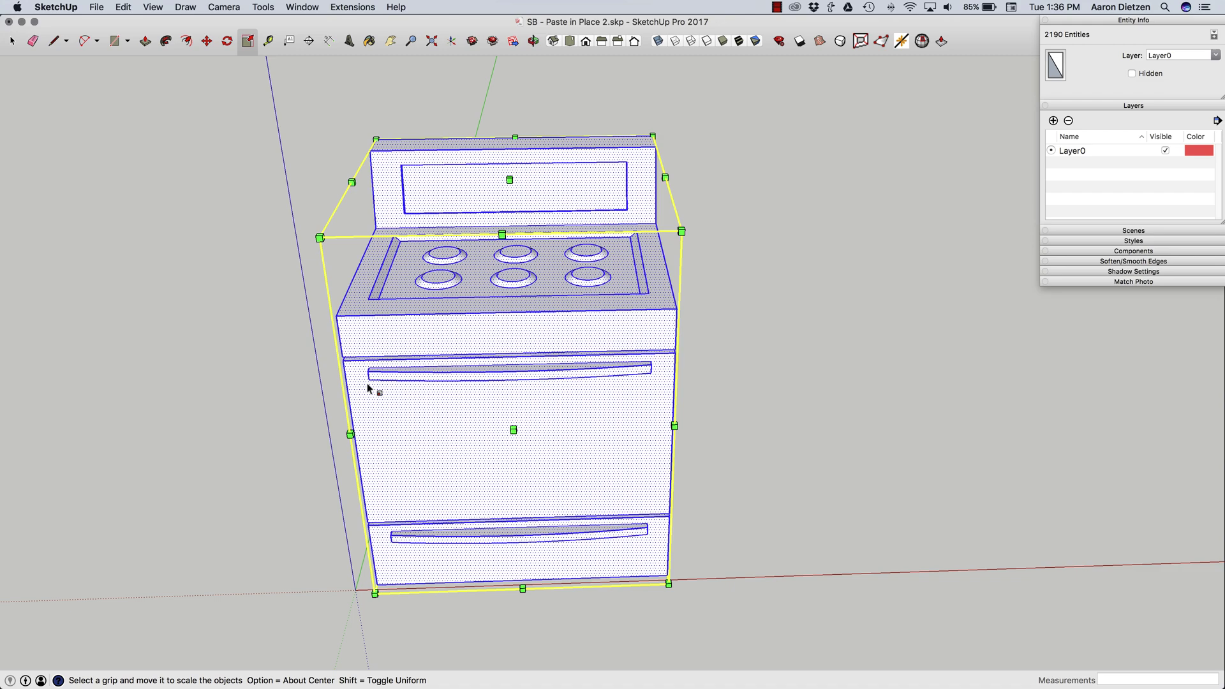
middle_click_drag(368, 388, 396, 404)
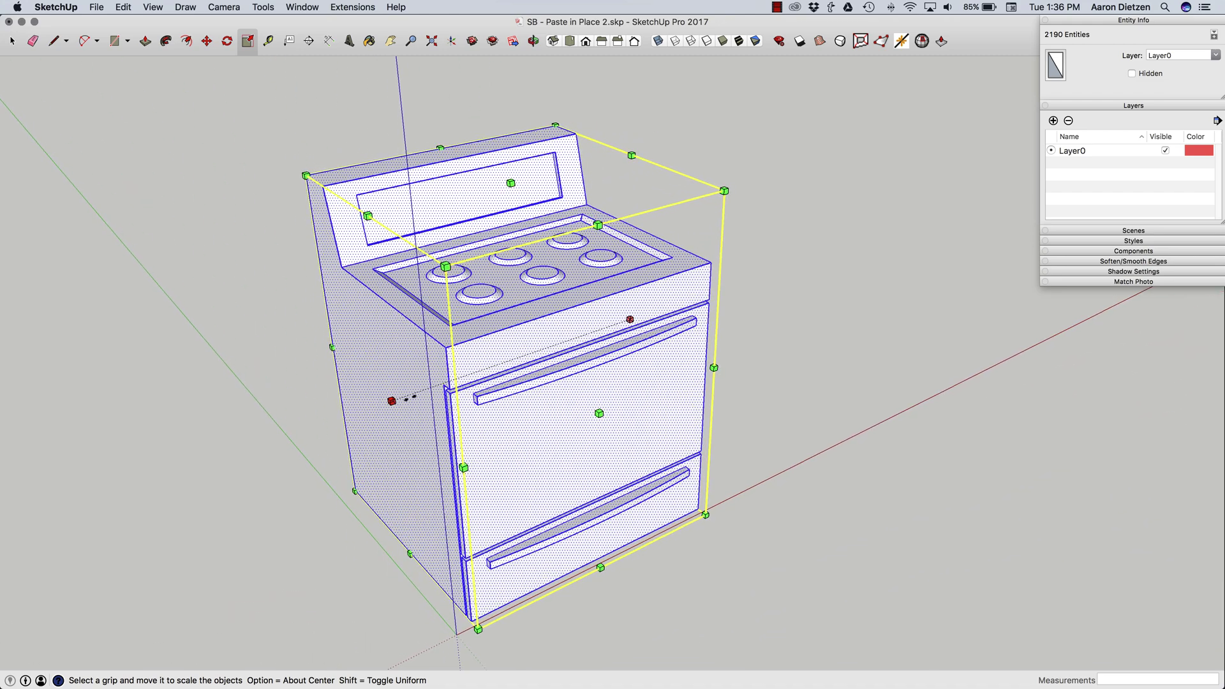
mouse_move(446, 387)
left_mouse_down()
mouse_move(429, 362)
mouse_move(454, 369)
left_mouse_up()
middle_click_drag(454, 368, 766, 433)
scroll(765, 434, "up", 3)
scroll(760, 428, "up", 3)
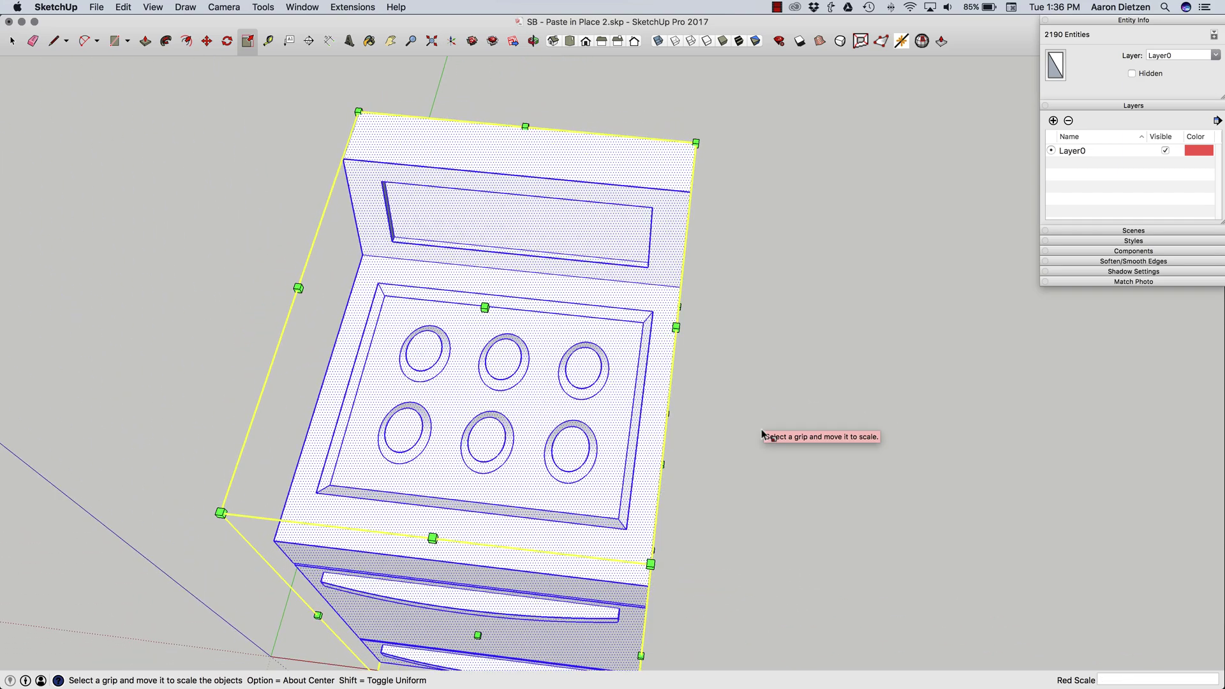
- Delete all six distorted burners from the recessed cooktop face
key("space")
scroll(595, 420, "up", 3)
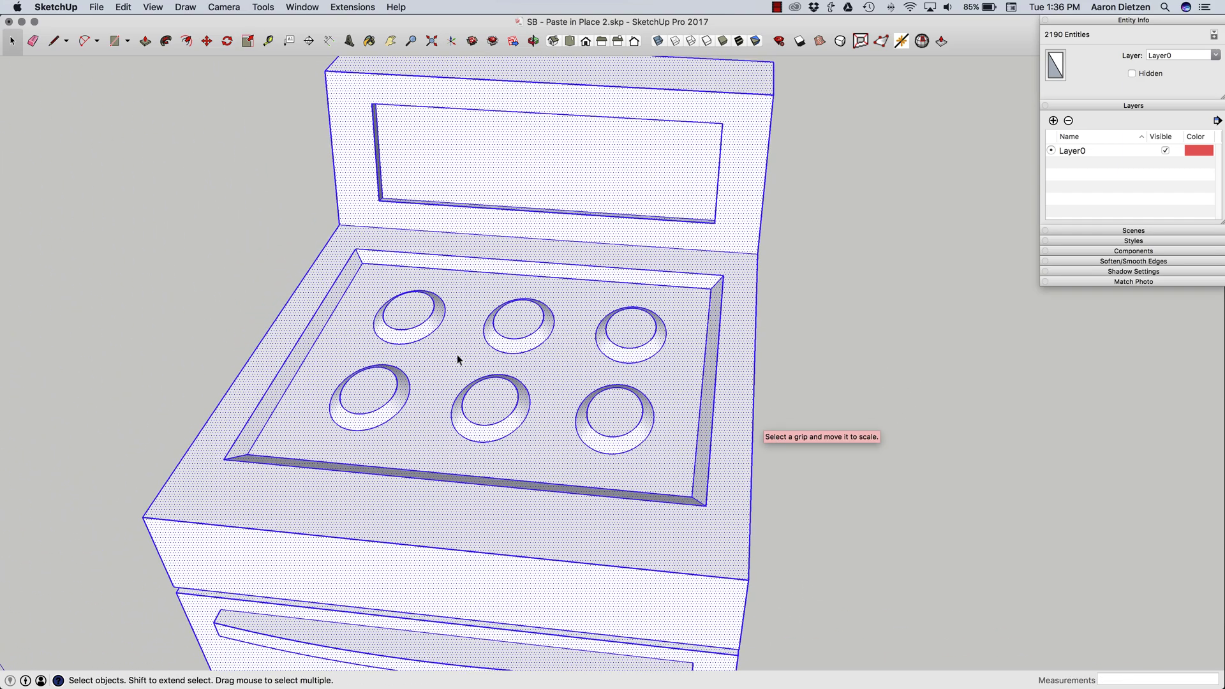
left_click(456, 355)
middle_click_drag(402, 345, 340, 282)
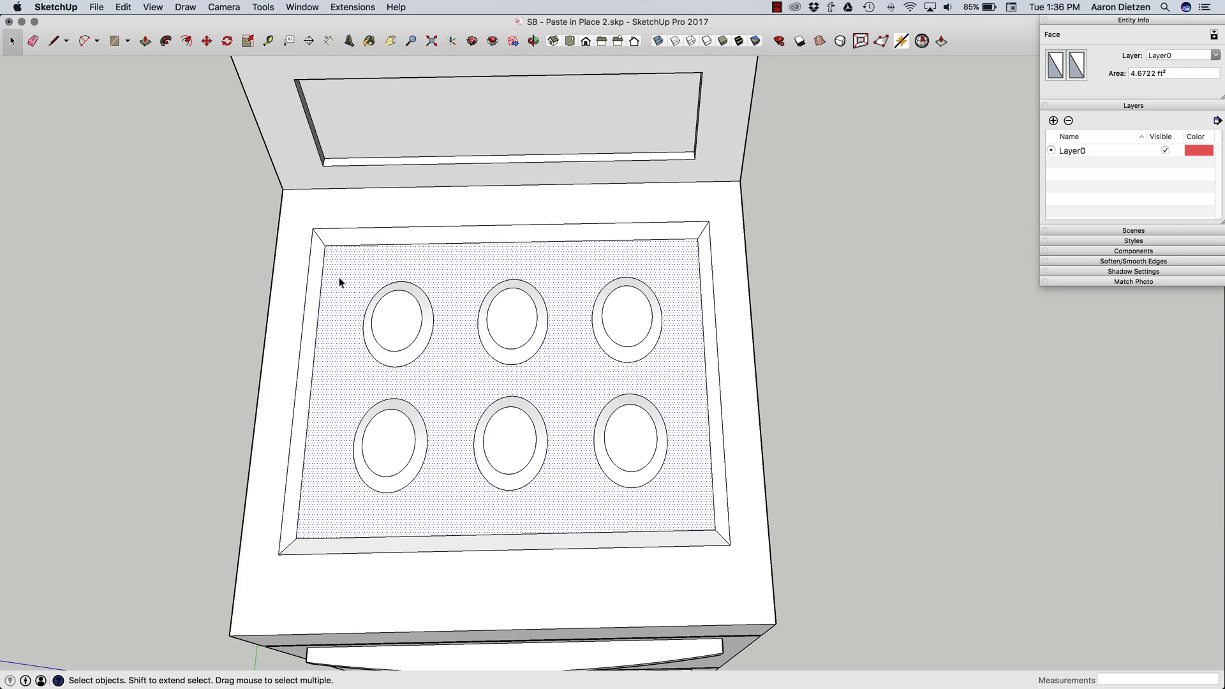
left_click_drag(331, 270, 686, 516)
middle_click_drag(686, 515, 468, 349)
key("Delete")
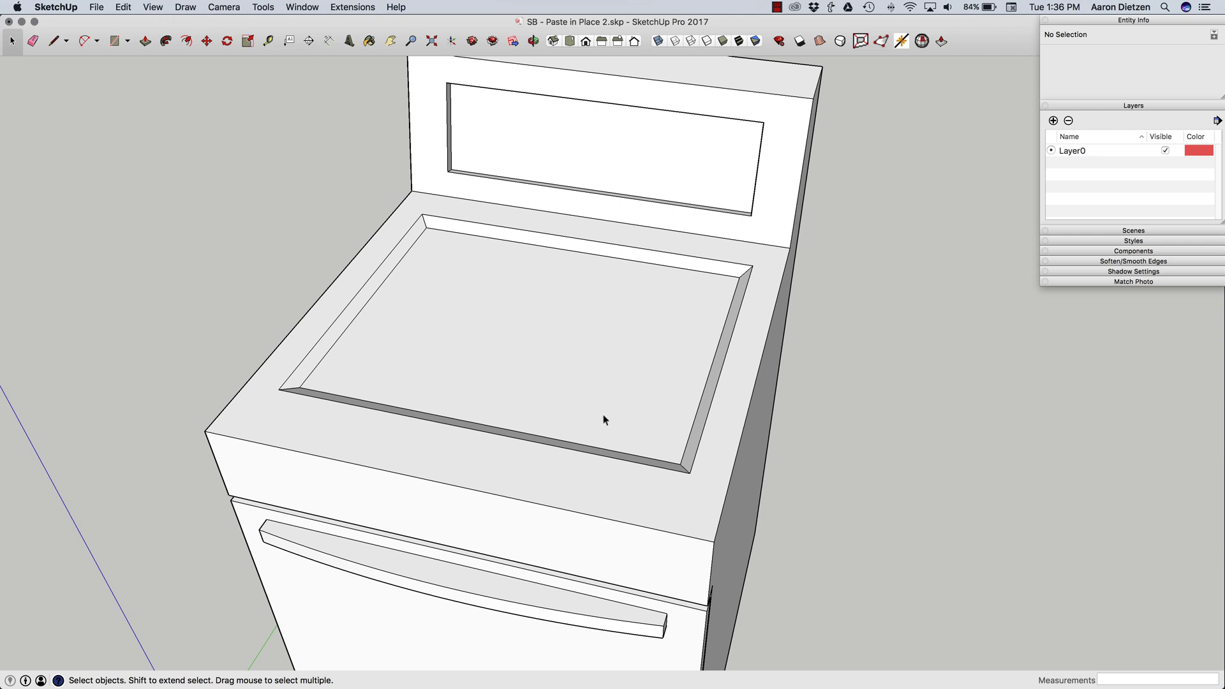
- Paste the copied burners and grates in place on the empty cooktop
left_click(122, 8)
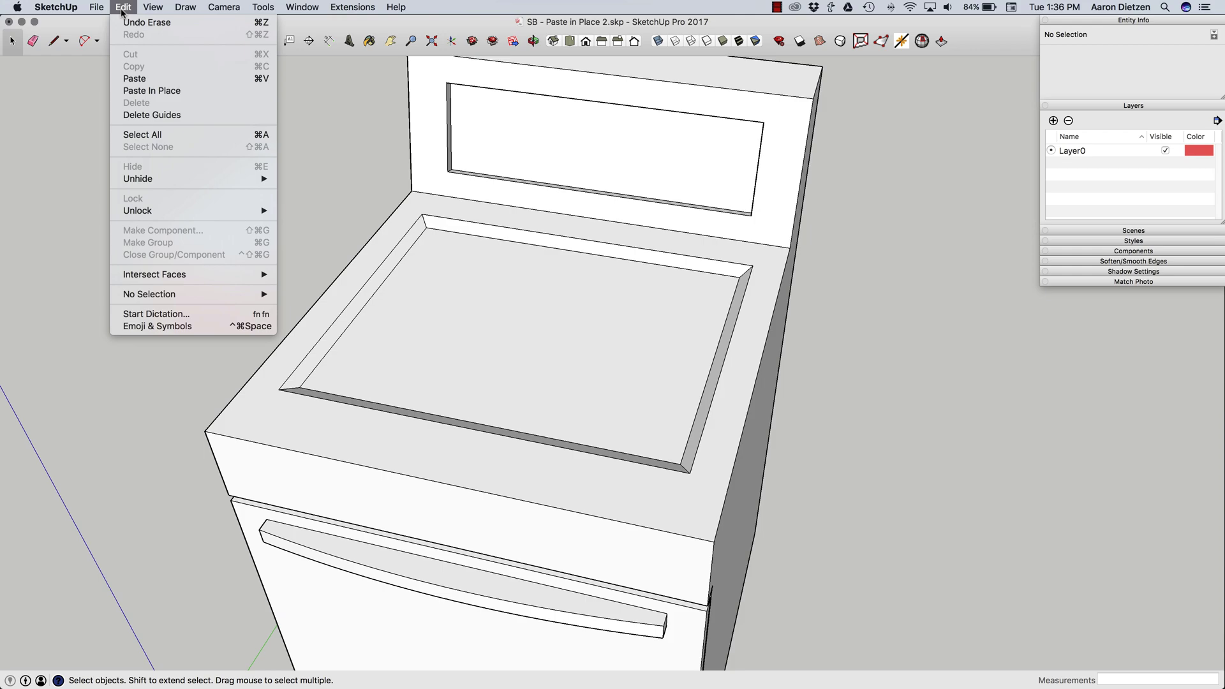
left_click(155, 94)
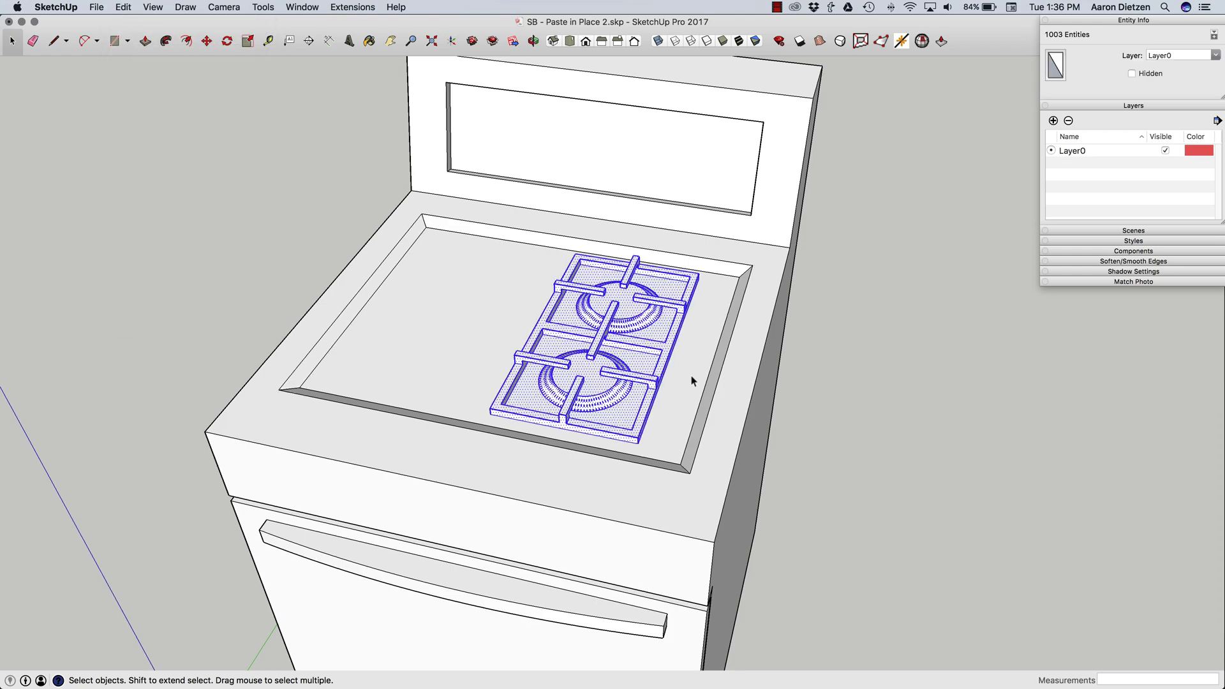
middle_click_drag(691, 382, 601, 358)
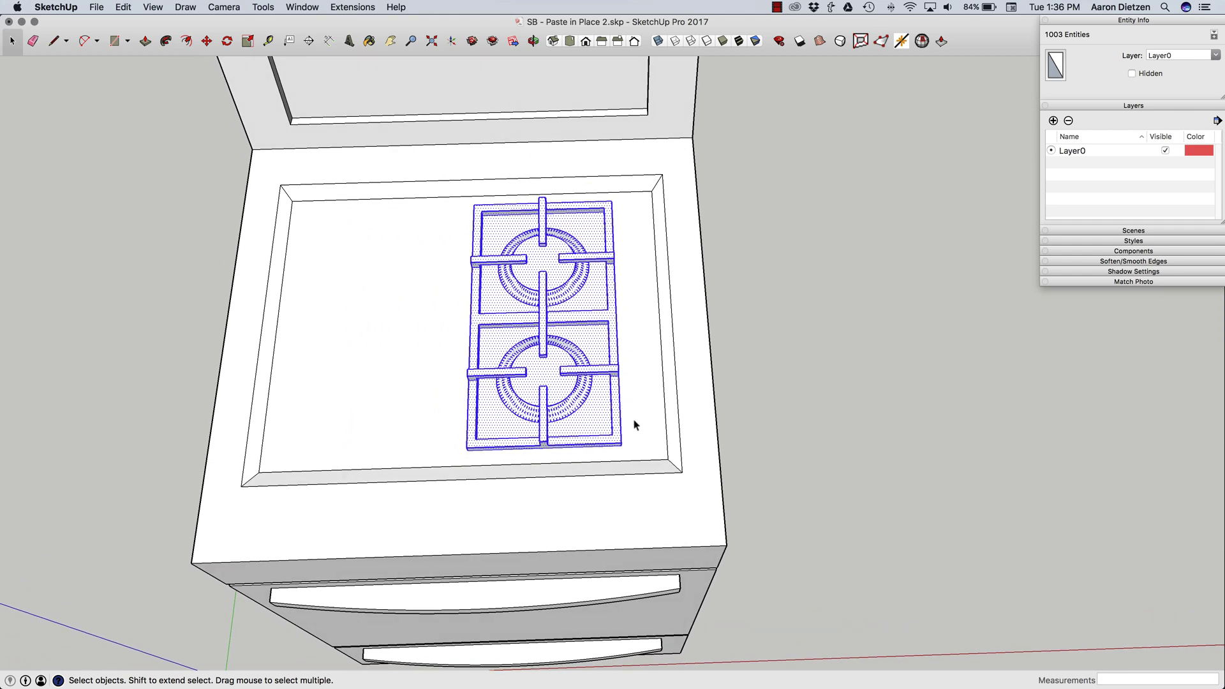
- Make a copy of the pasted burner and grate pair about 1' 3" to the left along the red axis
key("m")
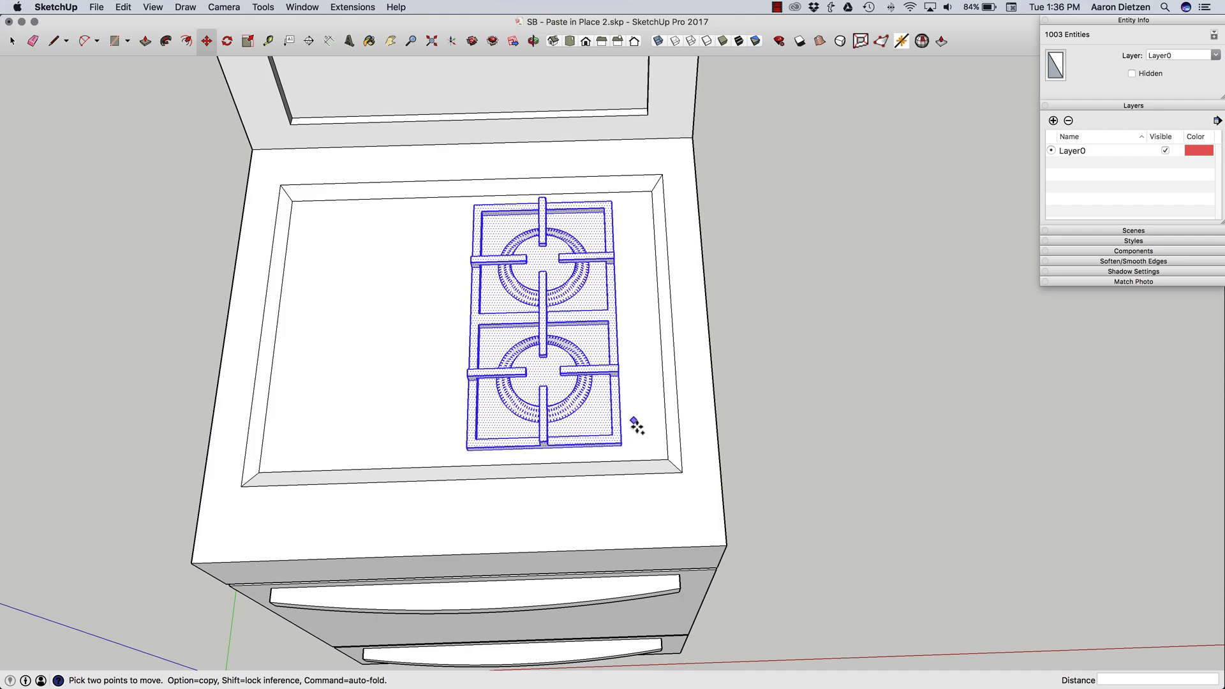
left_click(634, 459)
key("alt")
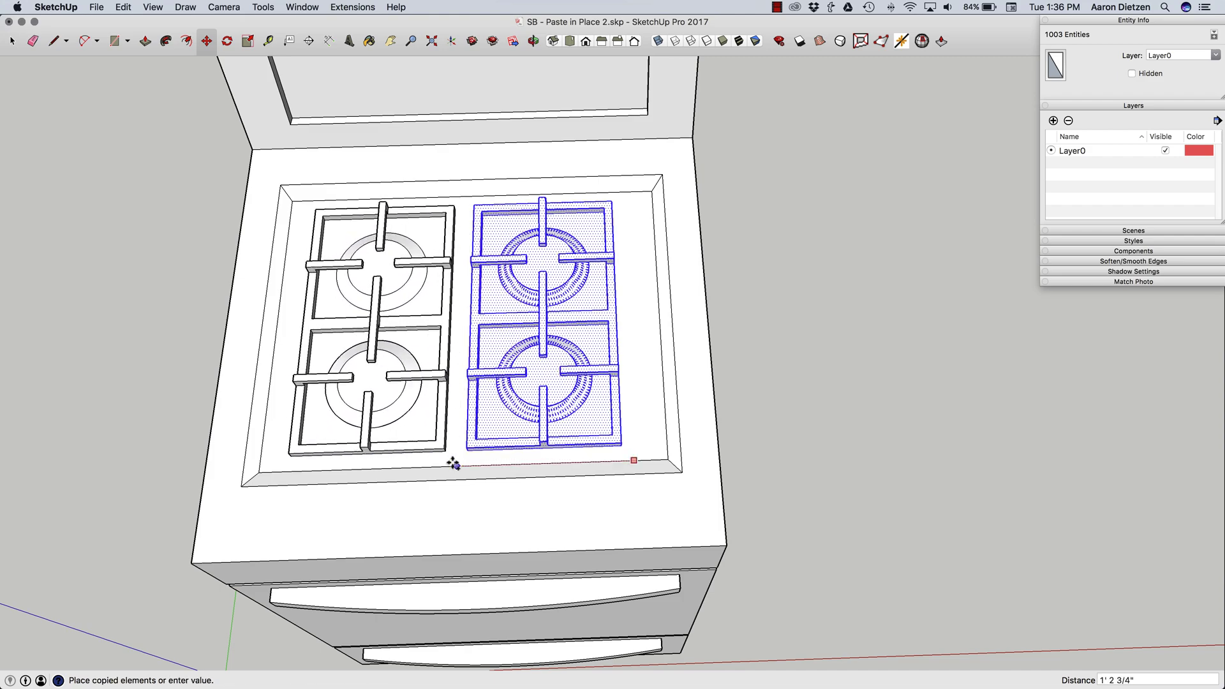
left_click(446, 465)
key("space")
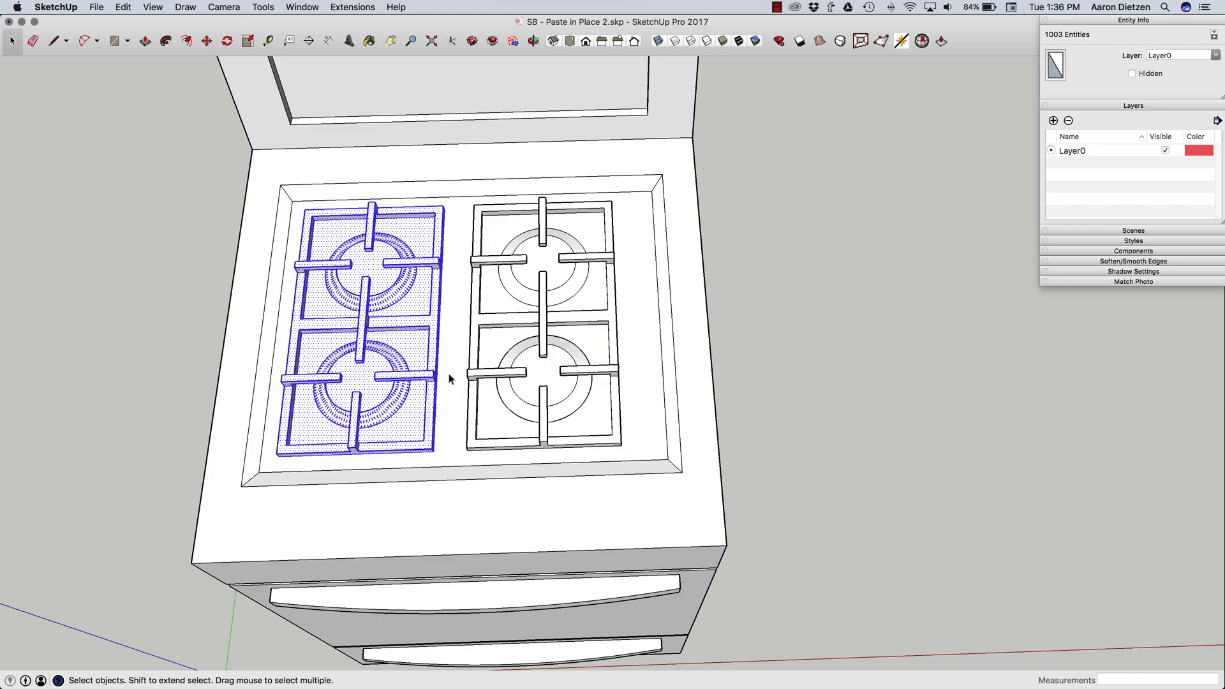
- Select both burner and grate pairs and move them about 1 1/4" to the right to centre them in the recess
middle_click_drag(451, 382, 410, 156)
left_click_drag(410, 156, 688, 417)
key("m")
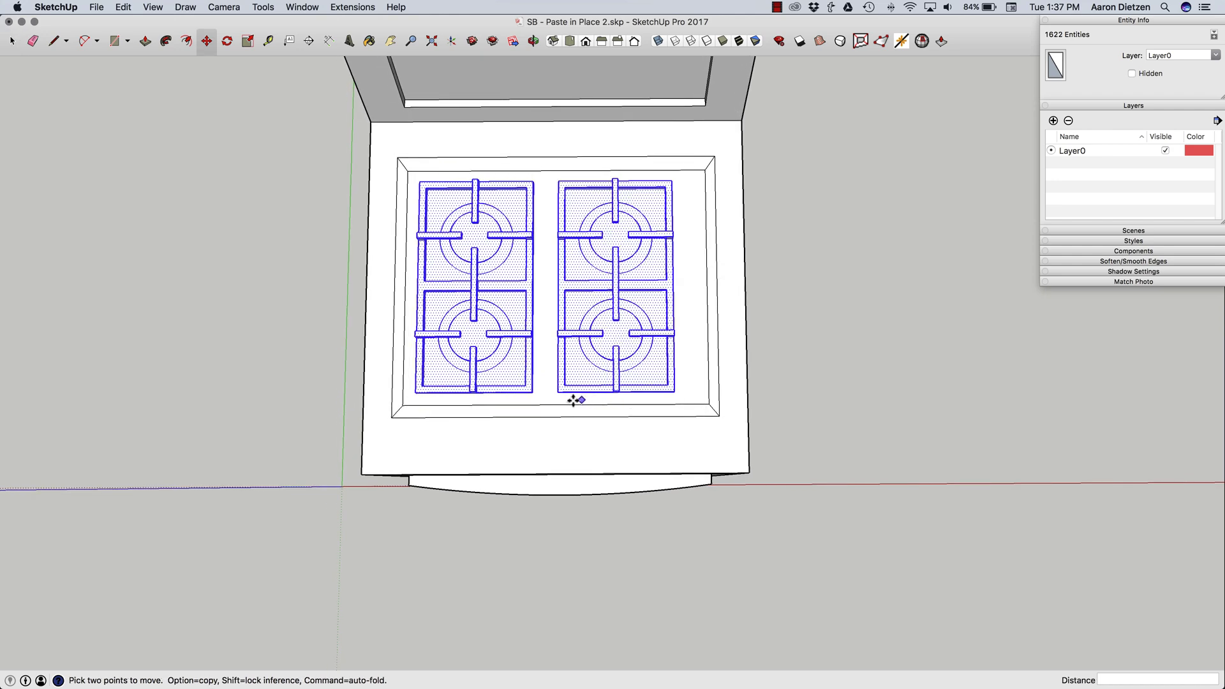
left_click(523, 433)
left_click(533, 432)
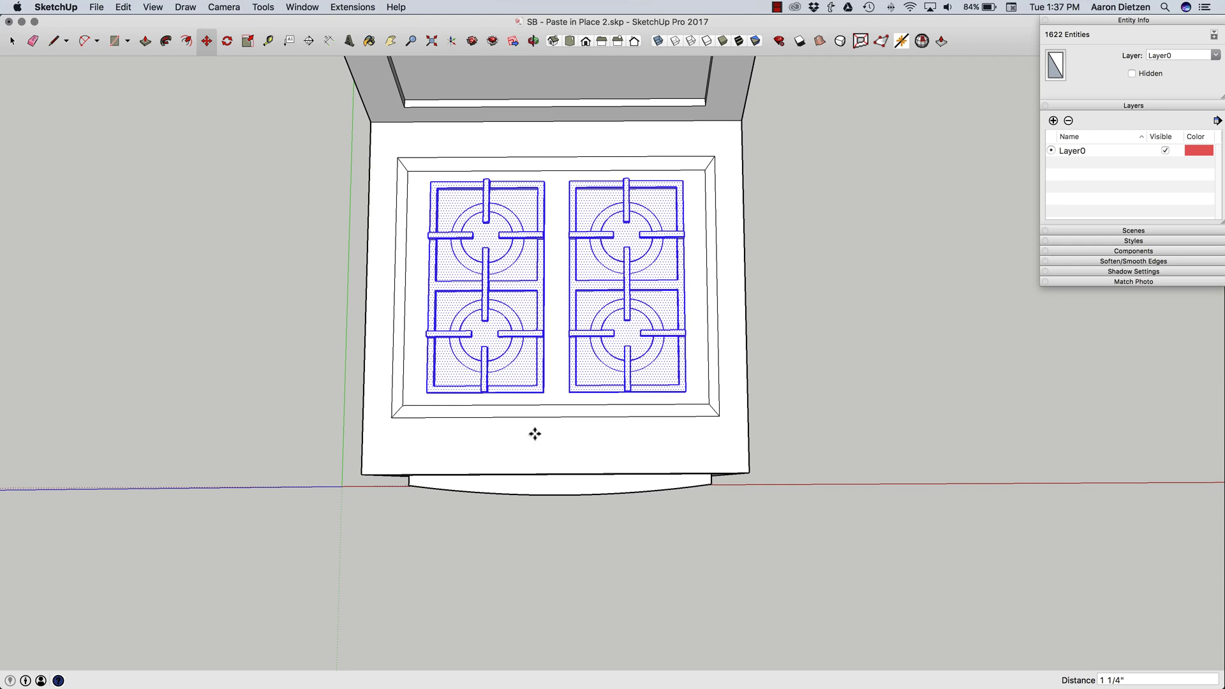
key("space")
left_click(832, 384)
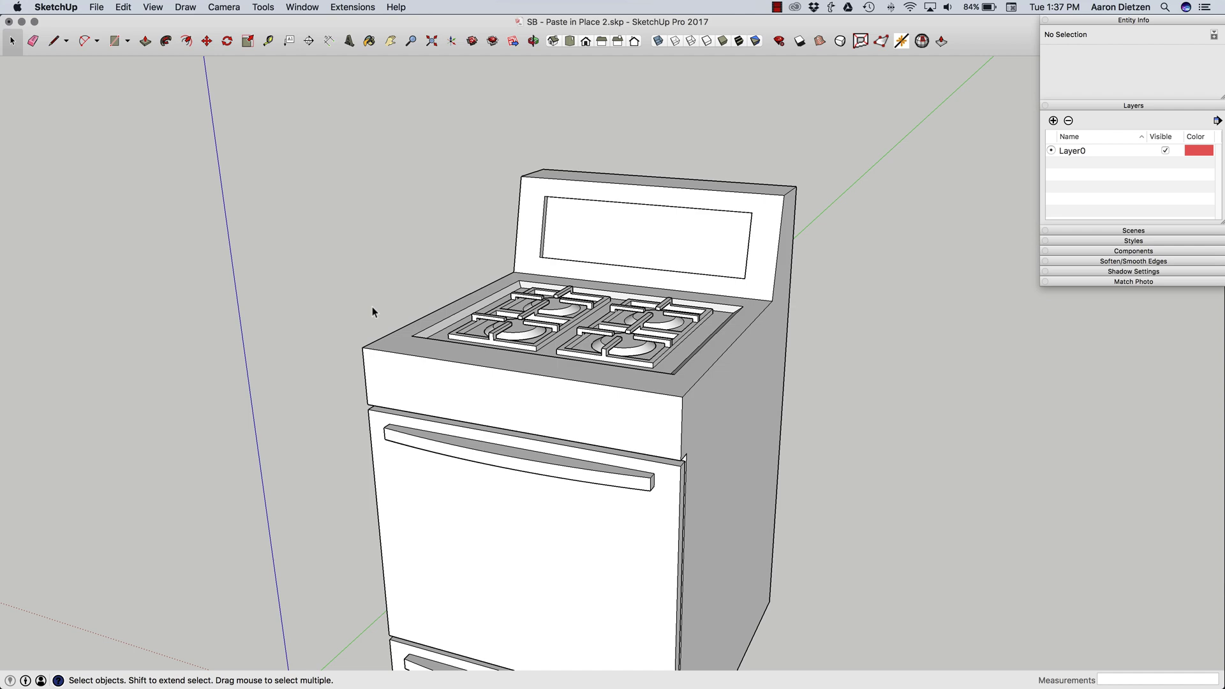
middle_click_drag(438, 337, 582, 290)
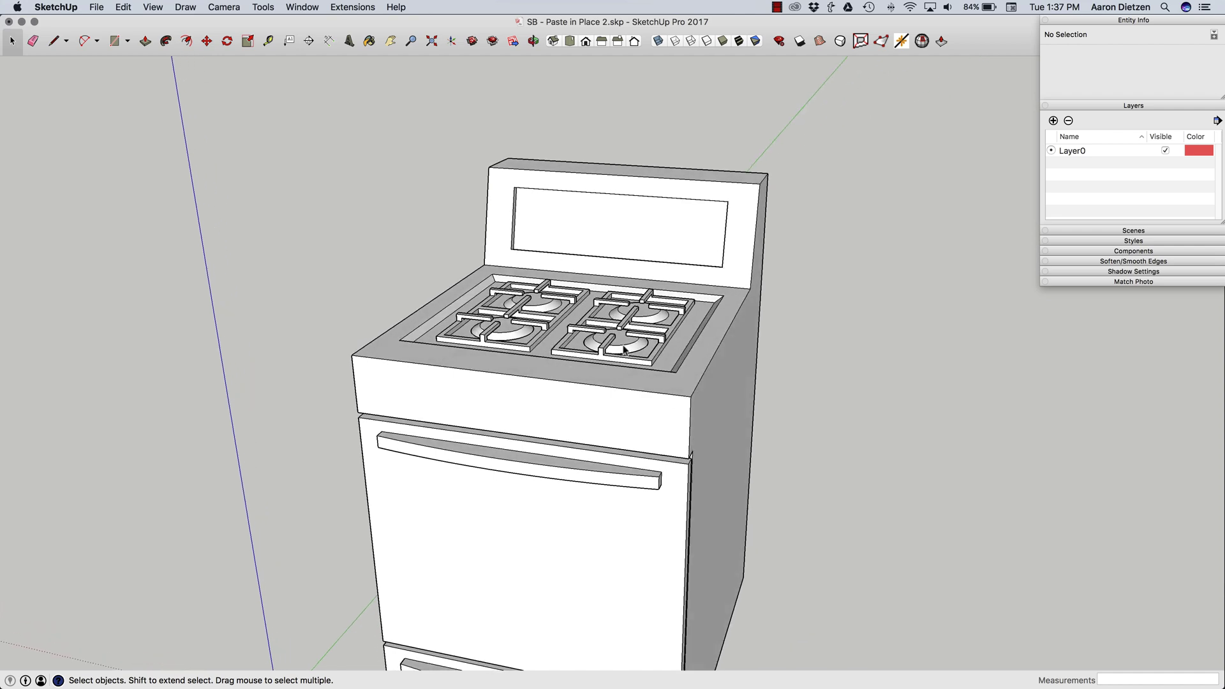
middle_click_drag(606, 312, 566, 275)
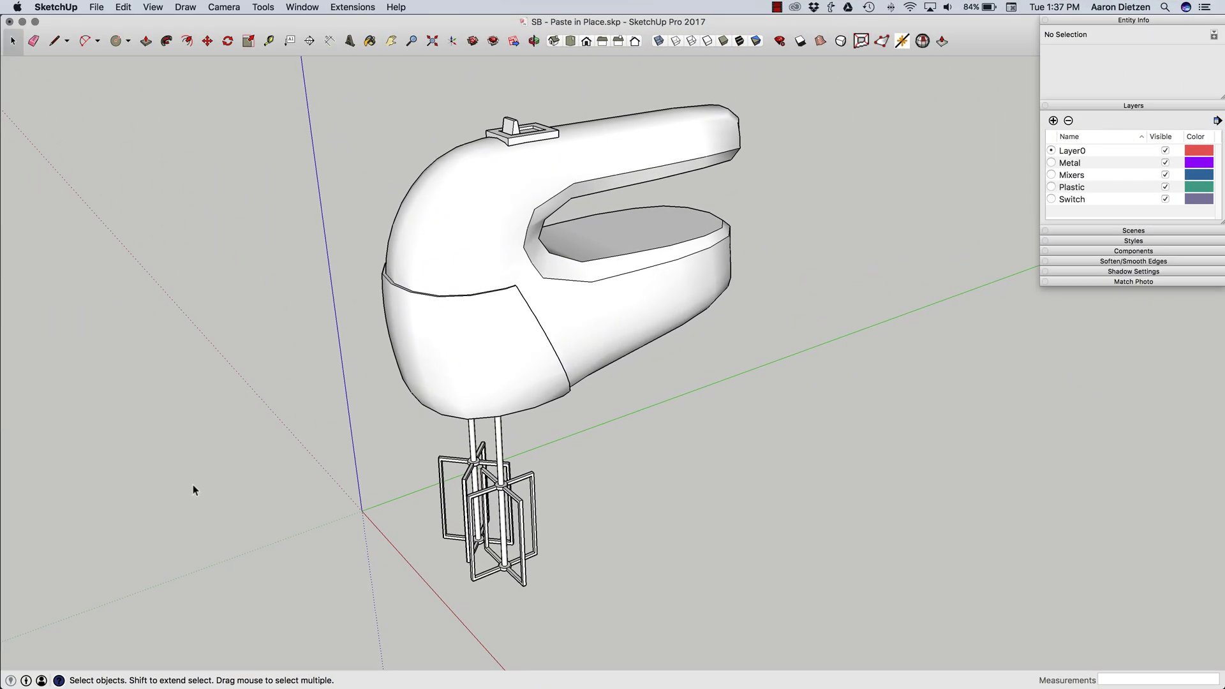
- Inspect the layer assignments of the hand mixer's beater, body and switch groups by selecting each in turn
middle_click_drag(465, 531, 429, 280)
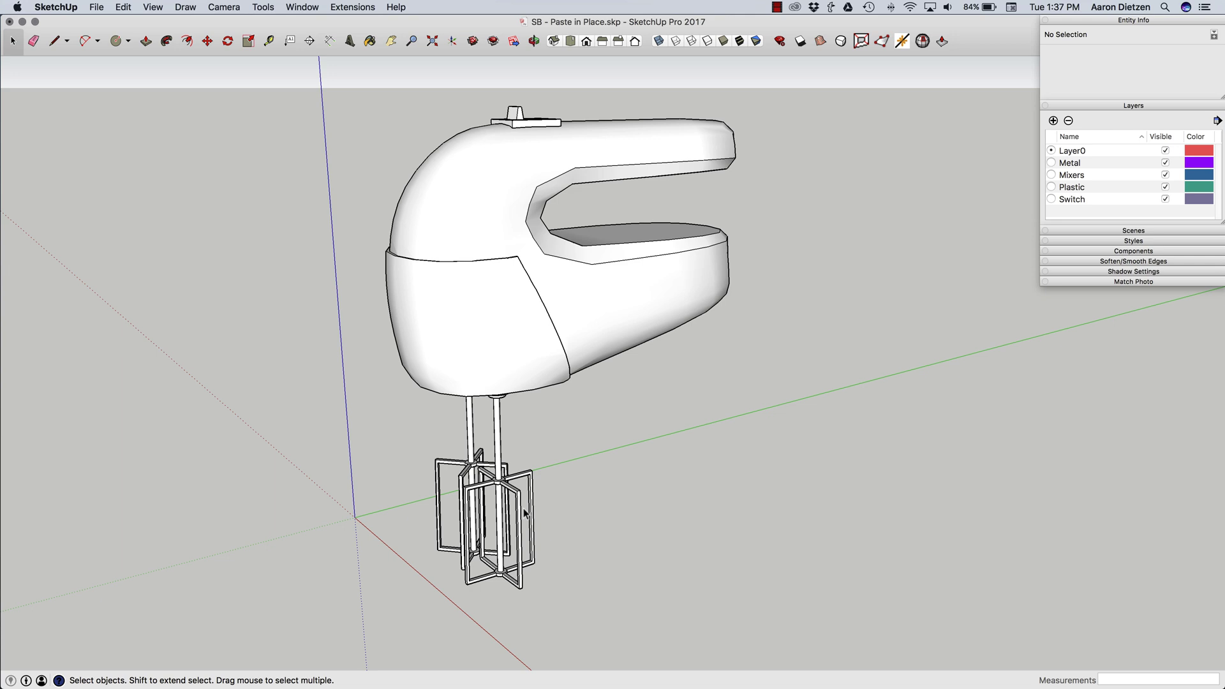
left_click(508, 493)
left_click(517, 172)
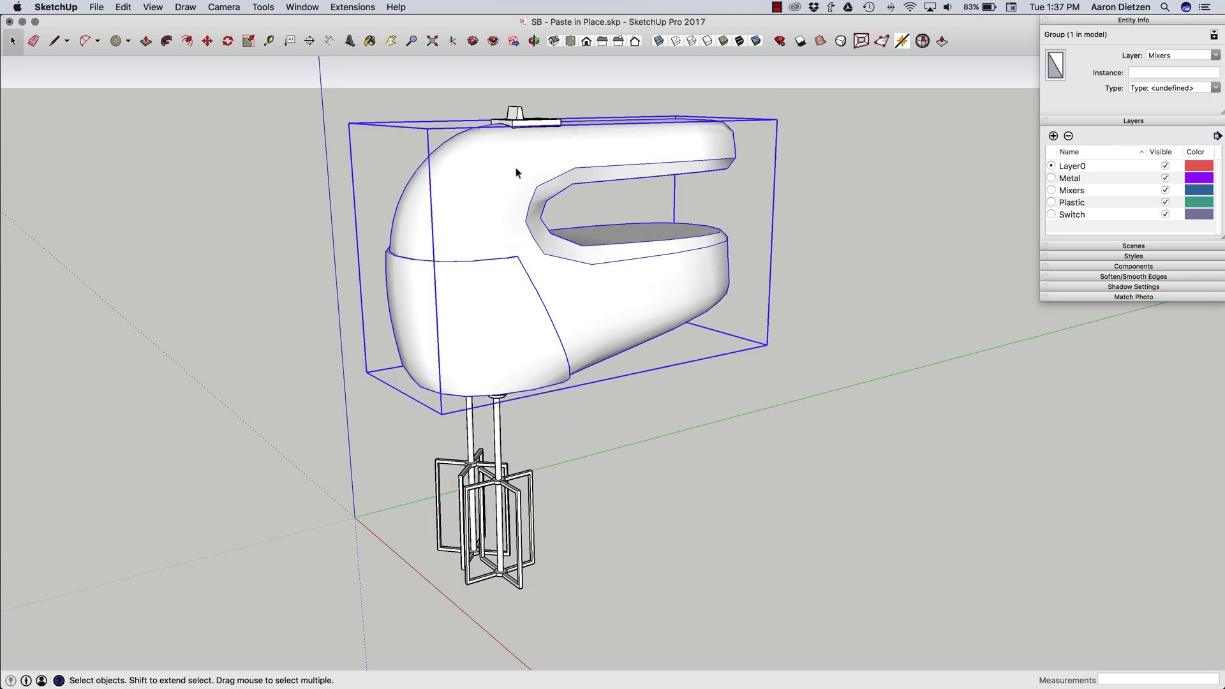
left_click(514, 115)
middle_click_drag(538, 144, 544, 274)
left_click(519, 365)
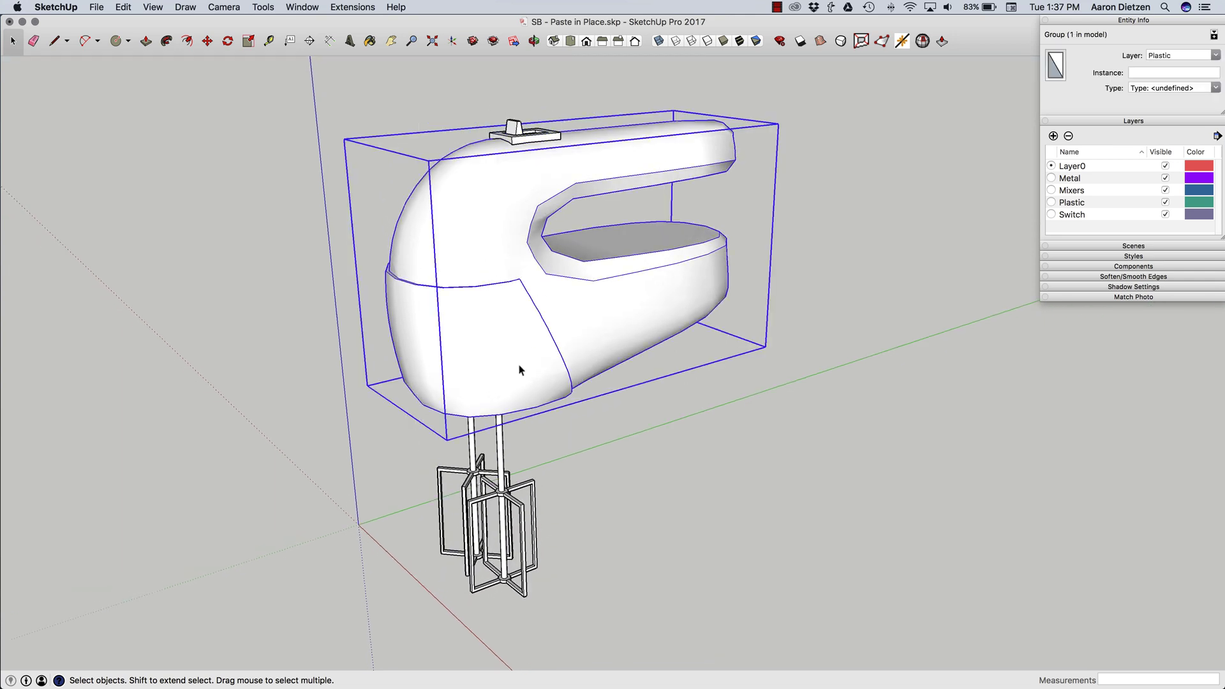
left_click(508, 478)
left_click(517, 198)
left_click(525, 137)
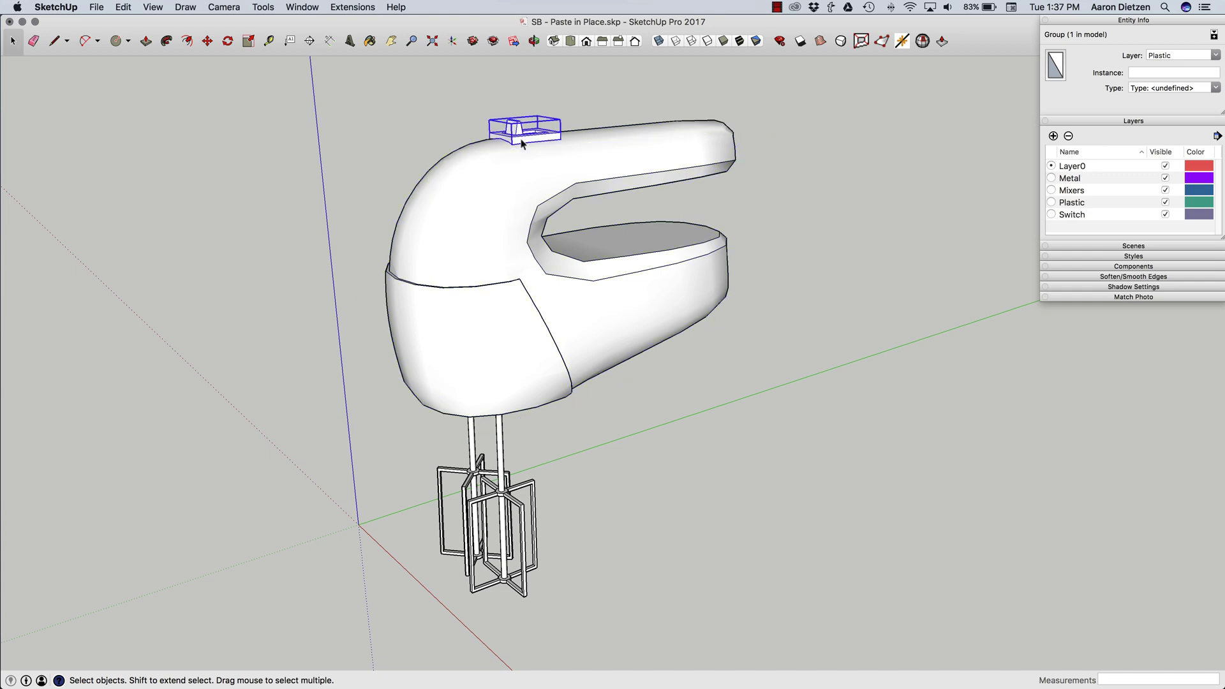
- Open the hand mixer's body group for editing and select the surface of its front cover
left_click(485, 336)
middle_click_drag(484, 337, 504, 251)
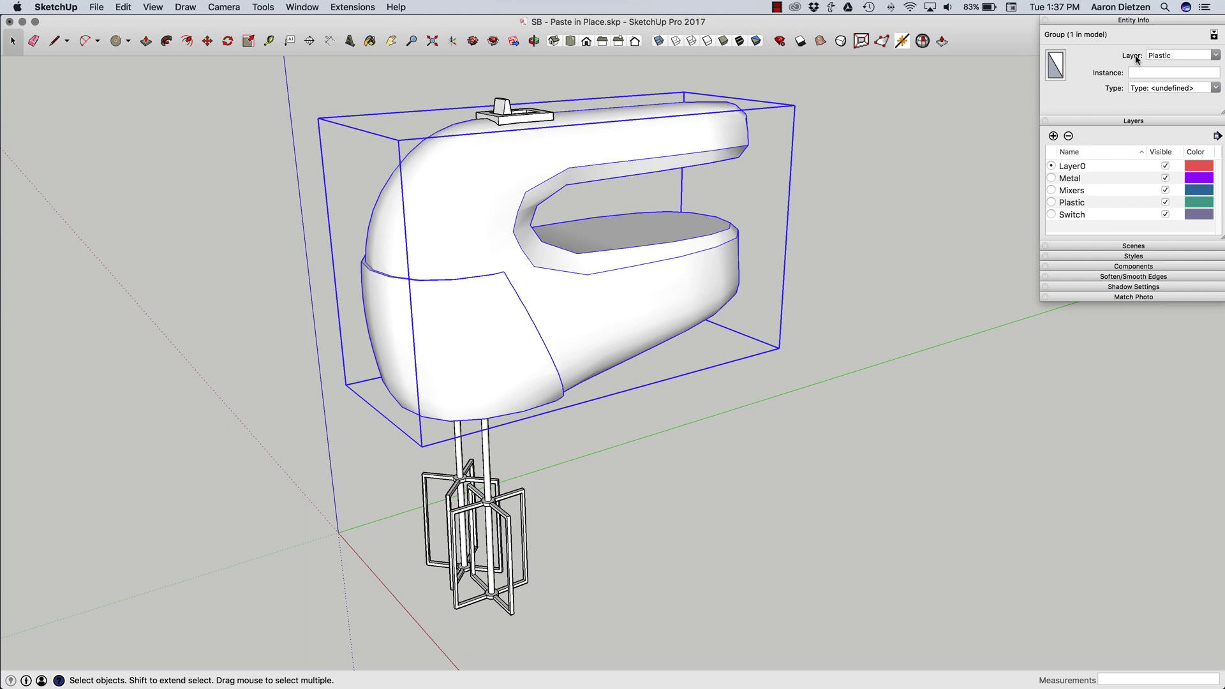
double_click(489, 224)
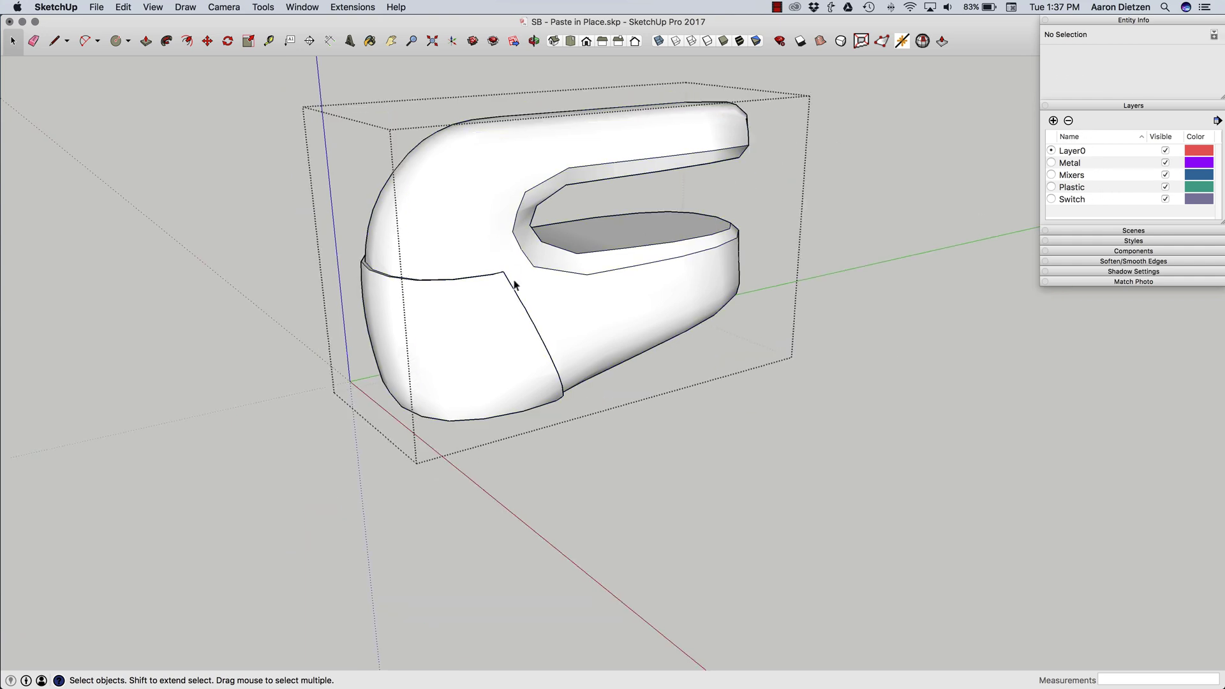
middle_click_drag(514, 282, 409, 204)
left_click(424, 290)
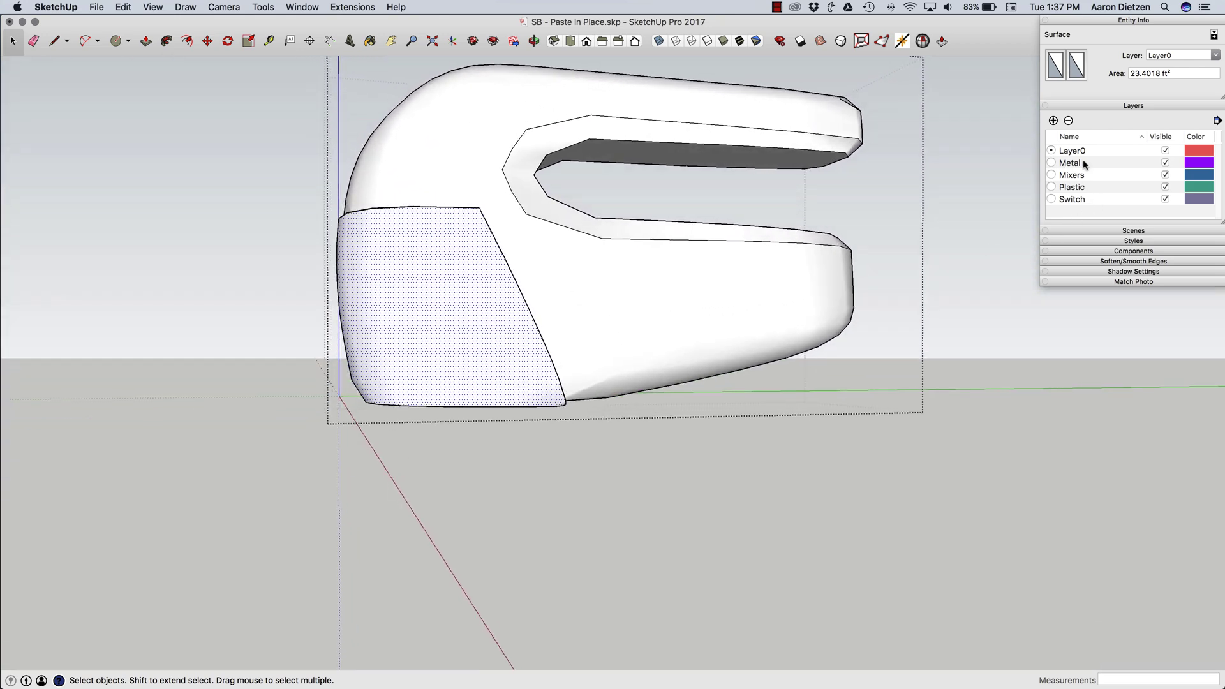
- Window-select the front cover's faces and edges inside the body group and copy them
middle_click_drag(577, 260, 338, 186)
left_click_drag(338, 186, 592, 458)
middle_click_drag(592, 458, 759, 257)
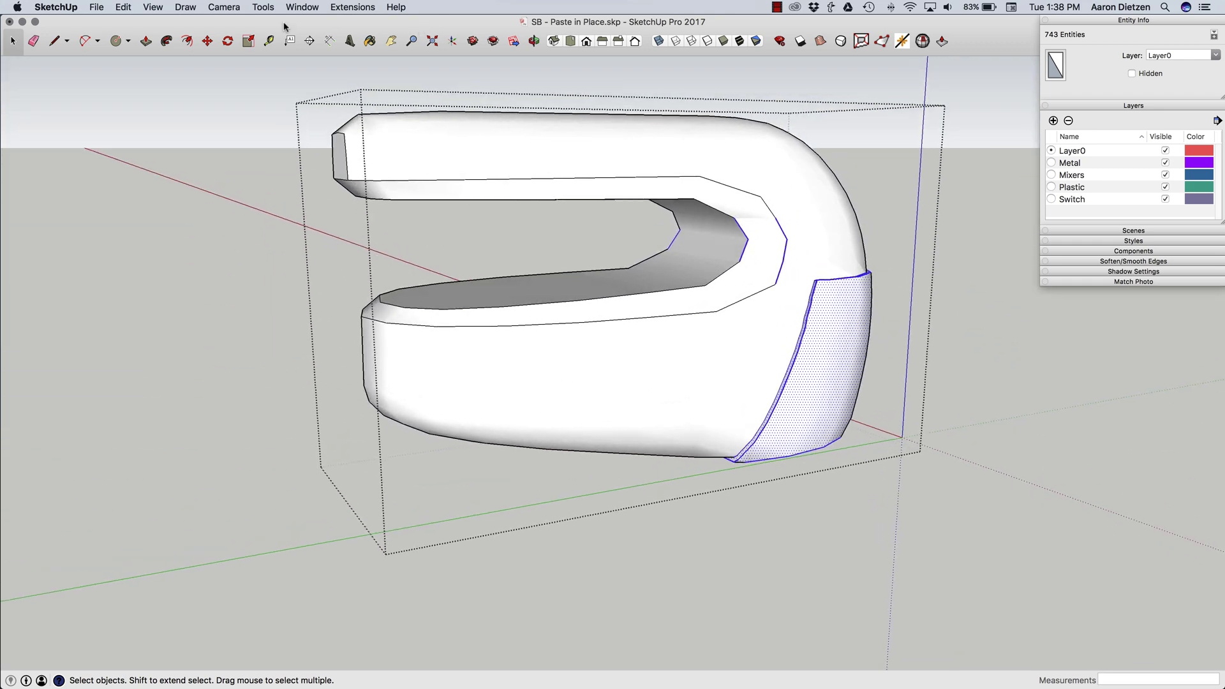
left_click(123, 7)
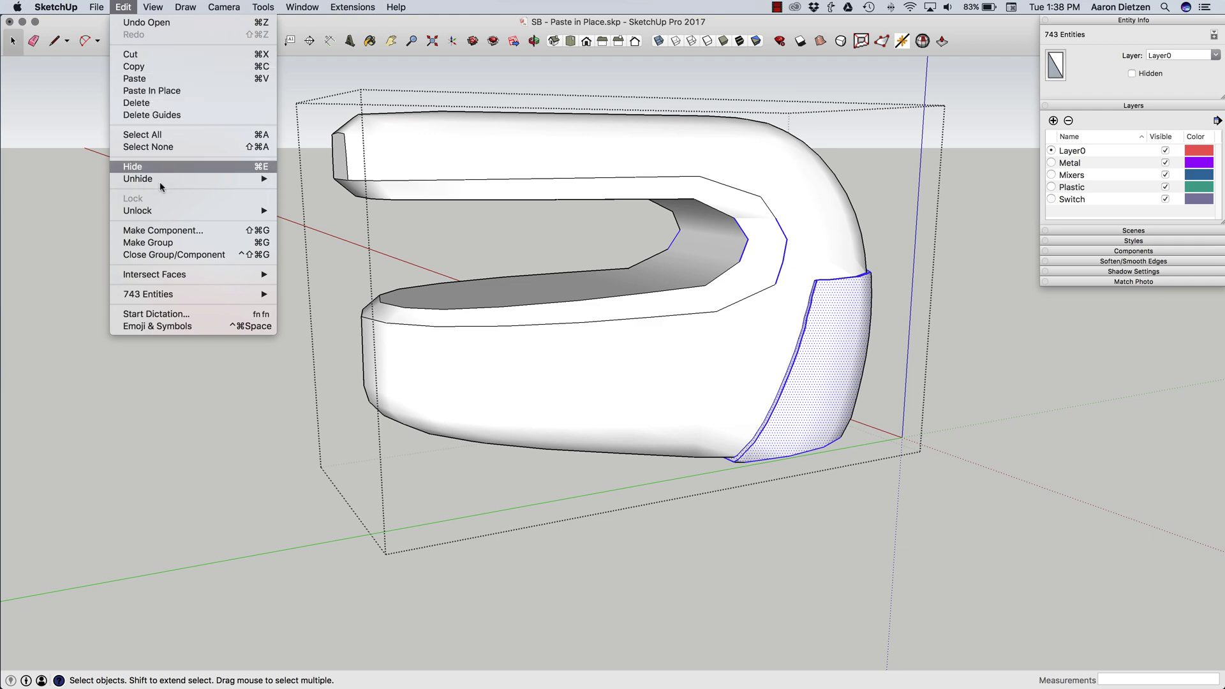
left_click(134, 66)
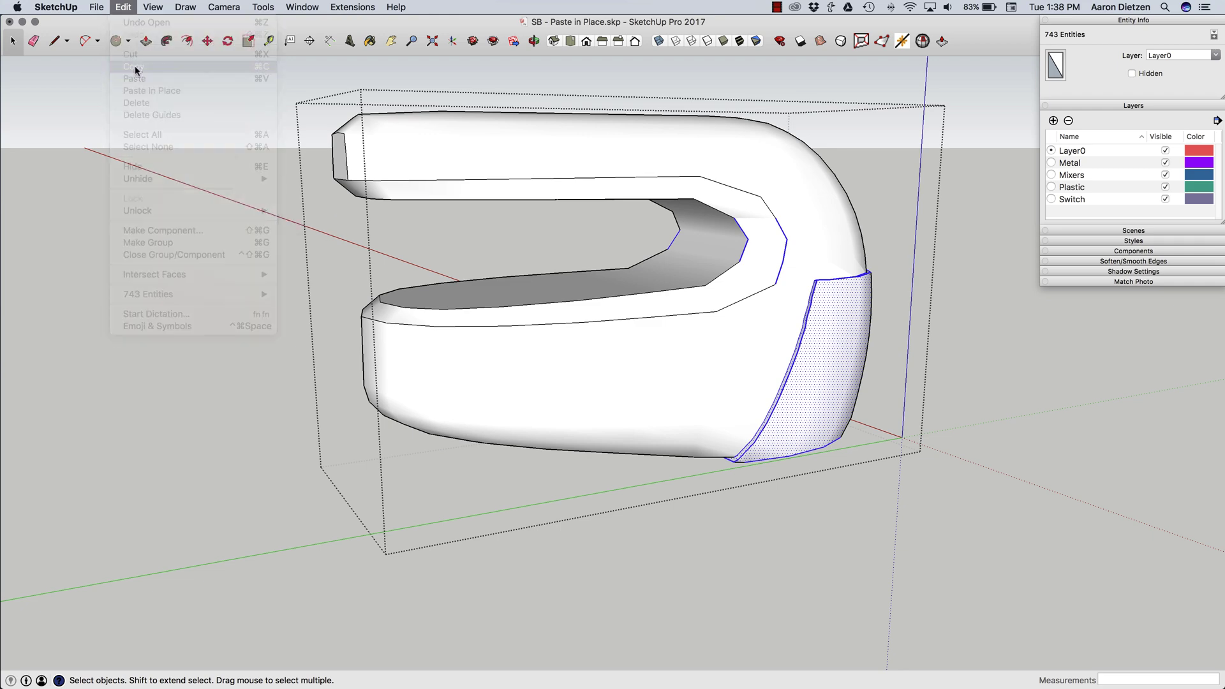
- Delete the front cover's outer surface from the body group
scroll(765, 274, "up", 5)
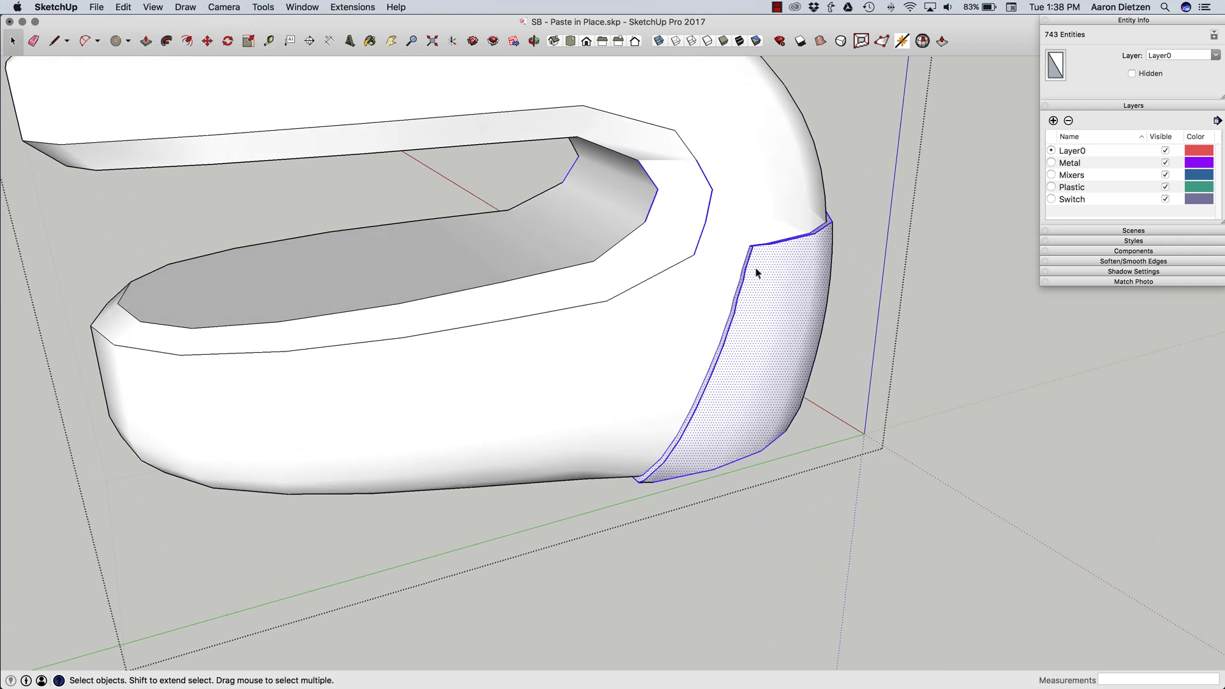
scroll(756, 273, "up", 1)
left_click(756, 273)
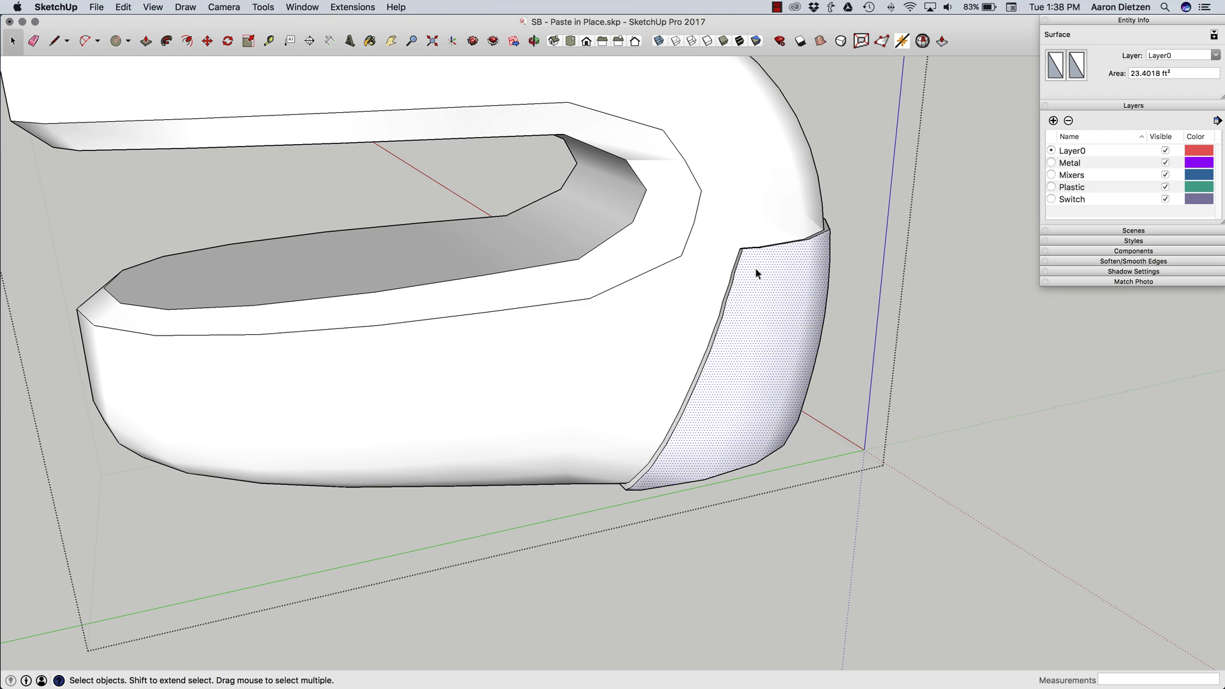
key("Delete")
middle_click_drag(742, 250, 770, 295)
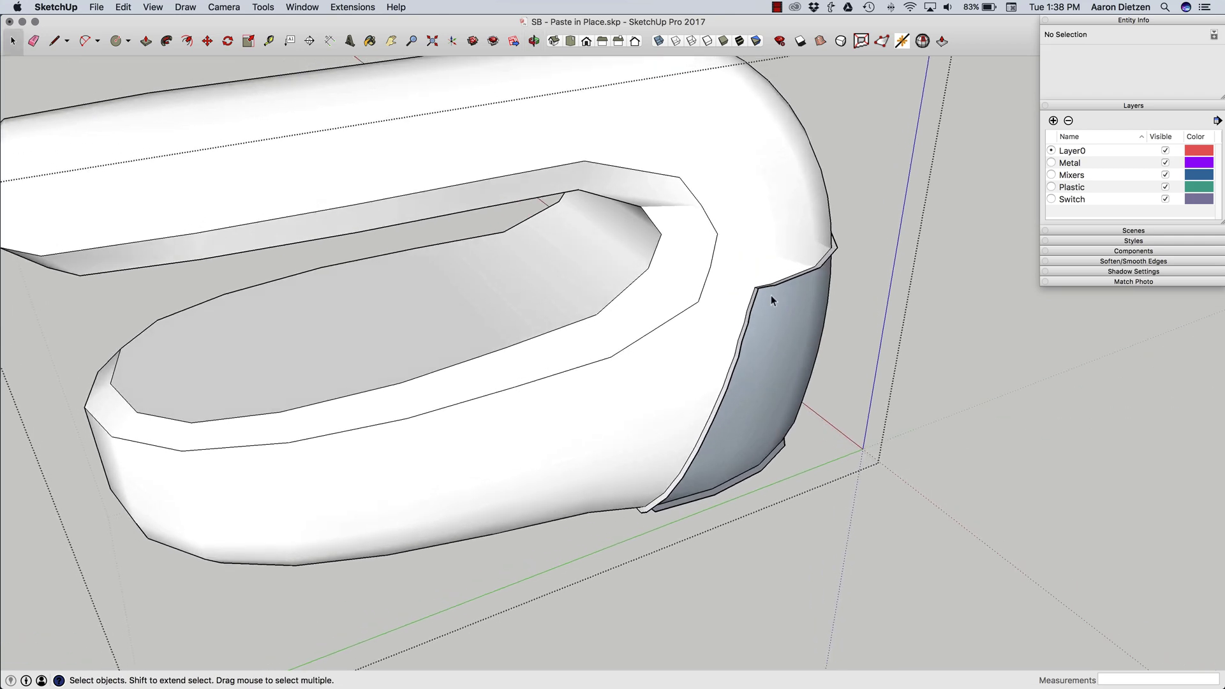
- Erase the leftover rim faces and edges along the removed cover's side
key("e")
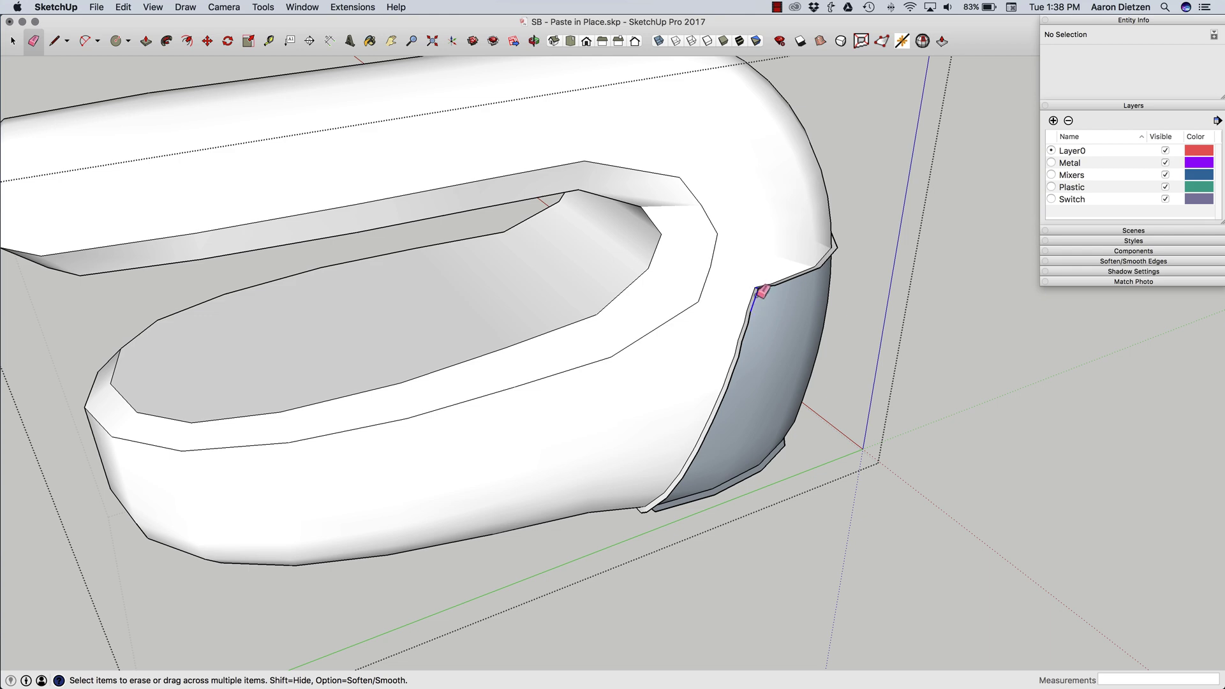
right_click(768, 332)
left_click(810, 443)
scroll(721, 357, "up", 2)
left_click_drag(713, 361, 674, 411)
middle_click_drag(733, 268, 785, 158)
middle_click_drag(447, 268, 785, 267)
- Clear the remaining cover edges on the opposite side and underside of the body, and close the body group
key("space")
left_click_drag(607, 345, 705, 383)
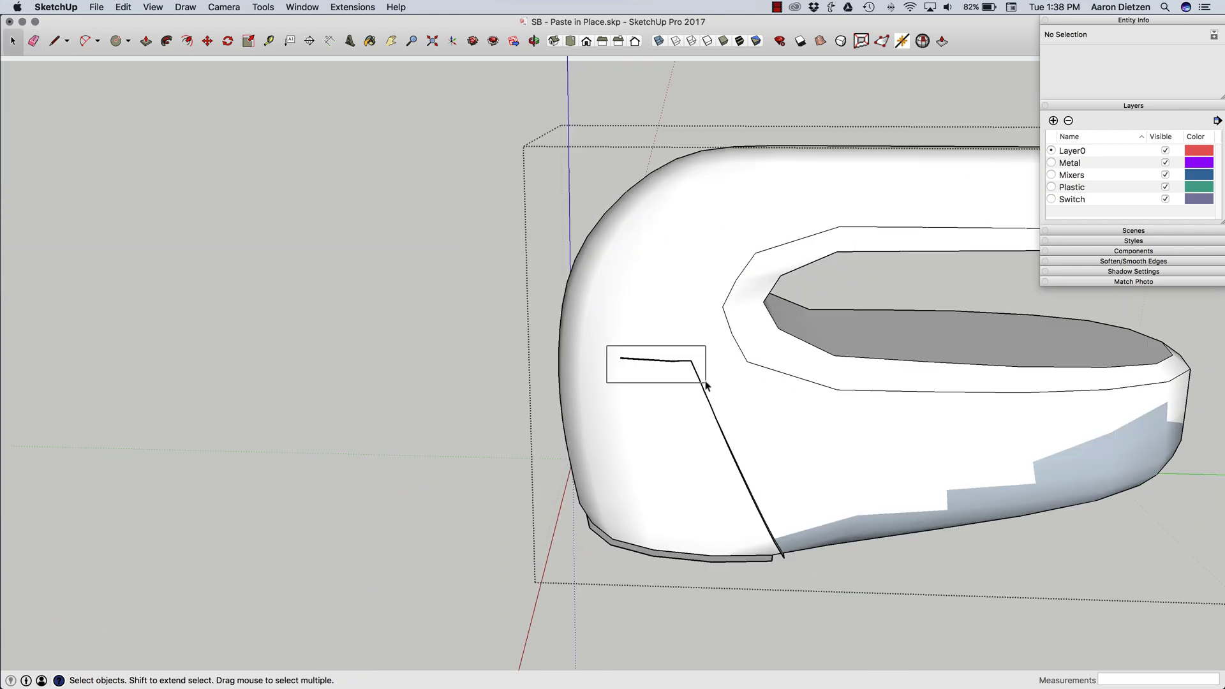
key("e")
mouse_move(708, 375)
middle_mouse_down()
mouse_move(675, 338)
mouse_move(629, 438)
mouse_move(774, 298)
middle_mouse_up()
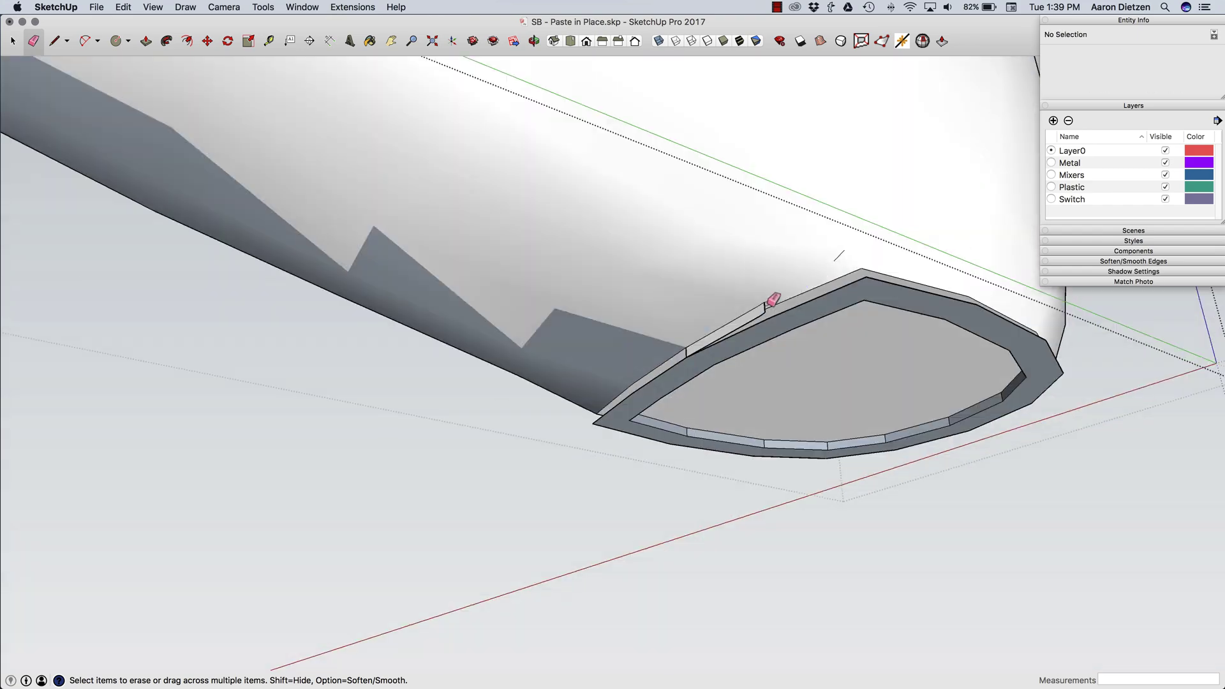
left_click(765, 306)
left_click_drag(763, 312, 721, 344)
left_click(946, 322)
middle_click_drag(946, 322, 702, 459)
left_click_drag(640, 261, 772, 300)
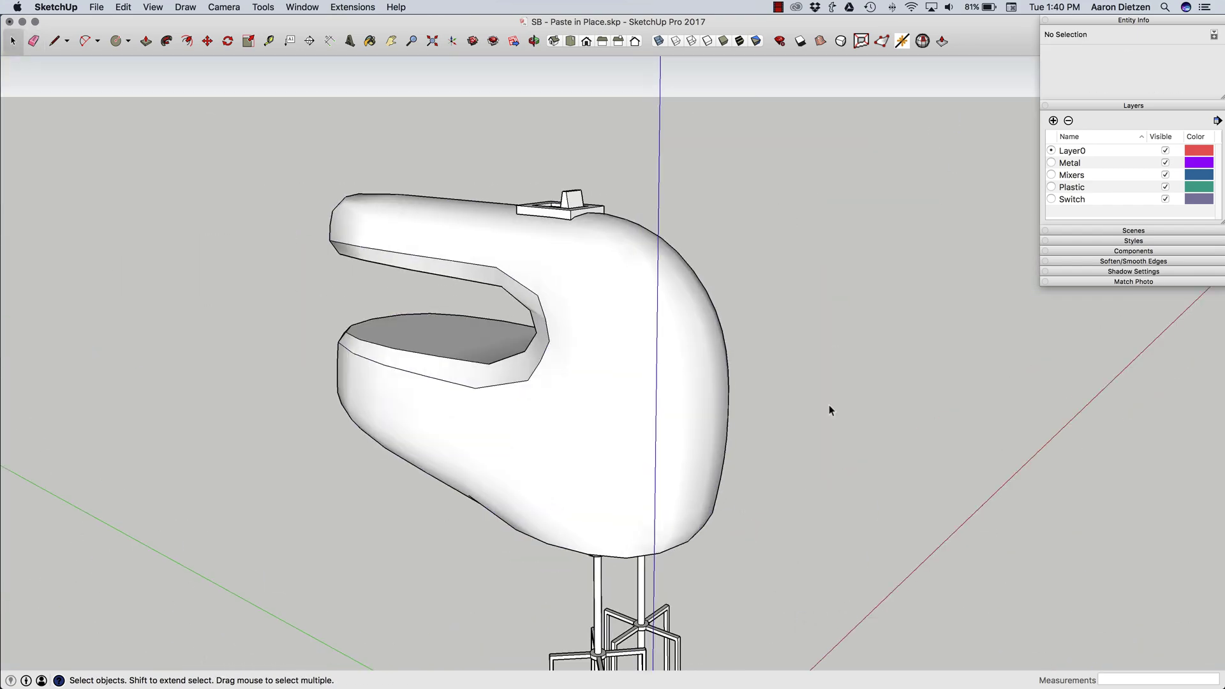
- Hide the Plastic layer so the mixer body is out of the way
middle_click_drag(798, 403, 883, 293)
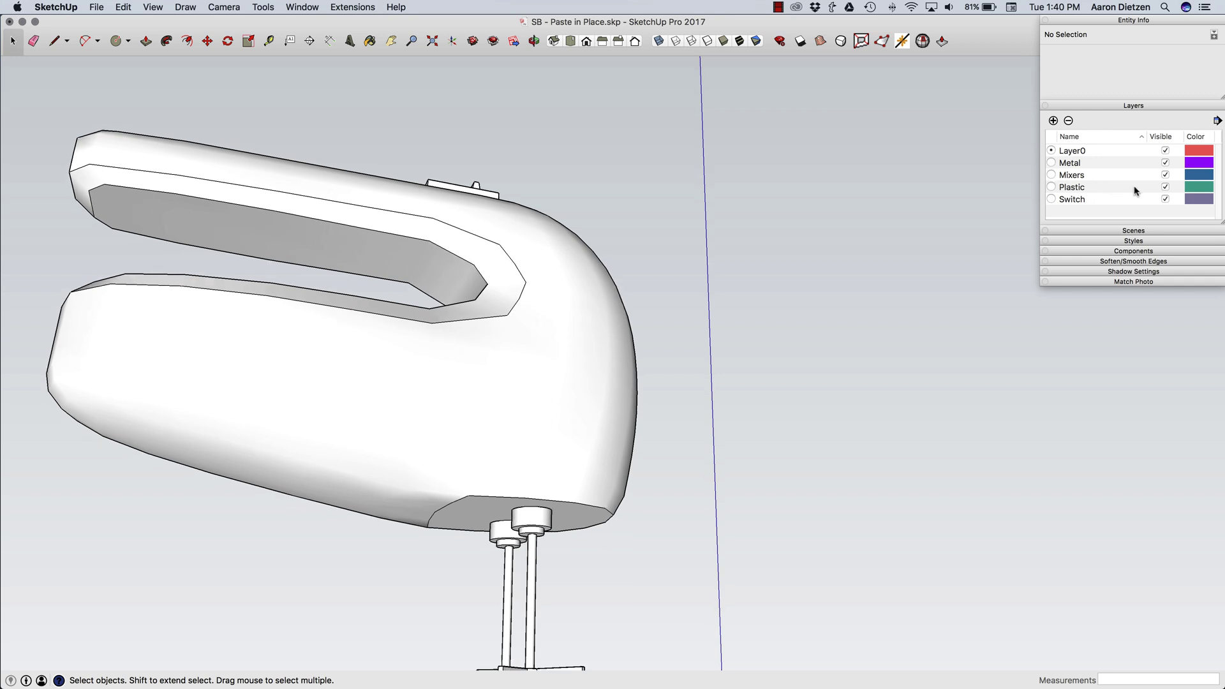
left_click(1165, 187)
mouse_move(554, 383)
middle_mouse_down()
mouse_move(550, 394)
mouse_move(566, 386)
middle_mouse_up()
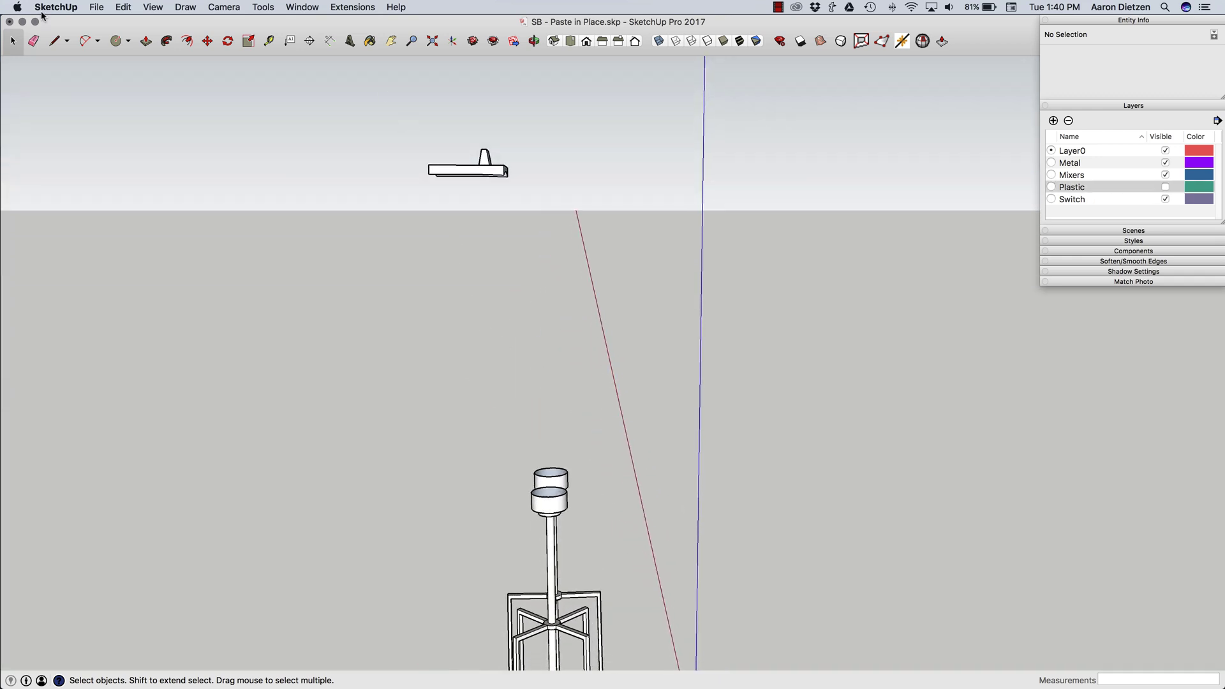
- Paste the copied front cover geometry in place outside the body group and view it from several sides
left_click(97, 7)
mouse_move(121, 9)
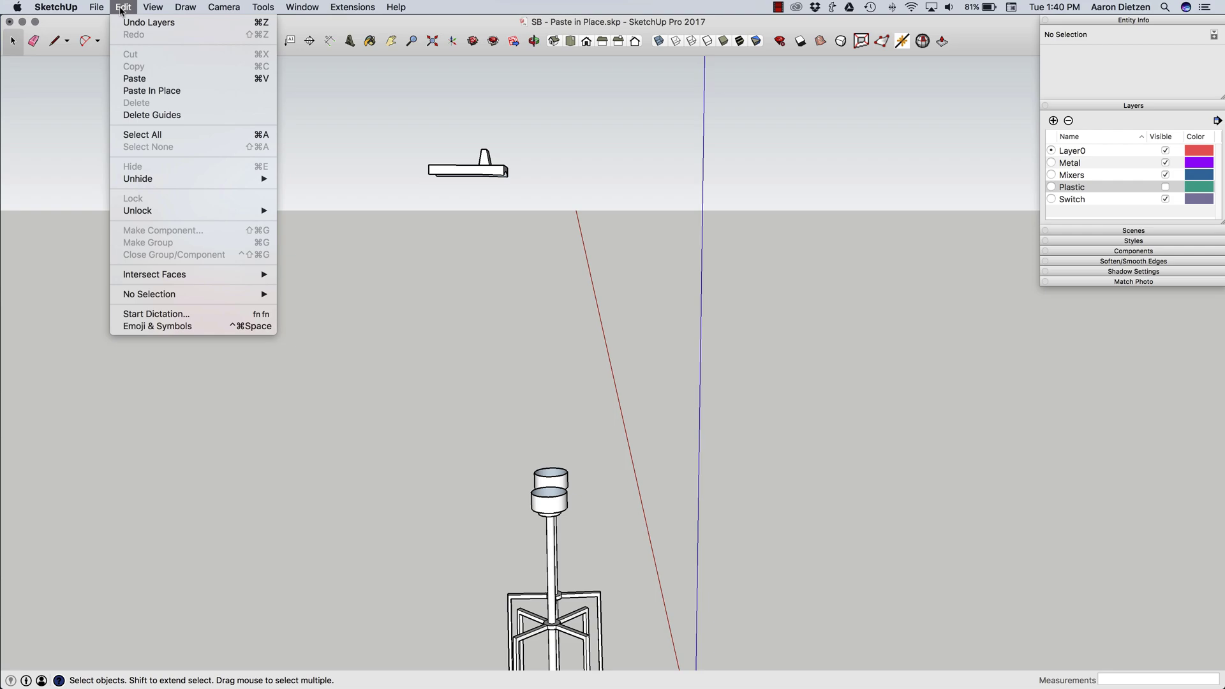
left_click(147, 91)
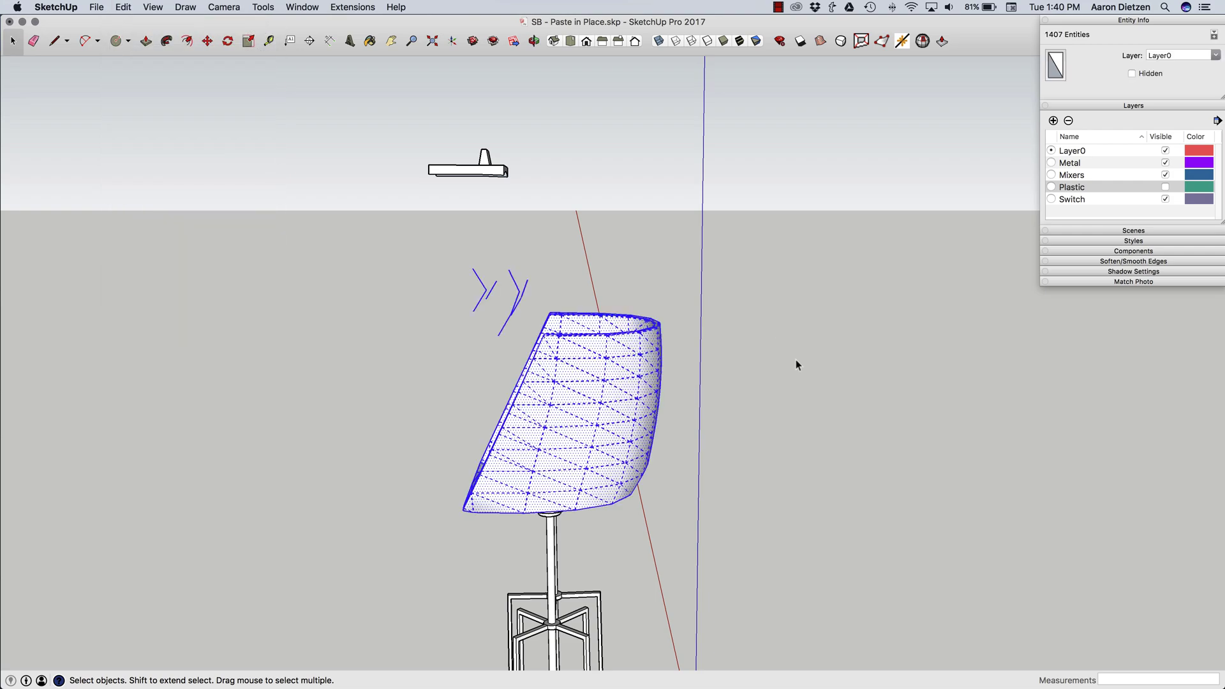
key("super+1")
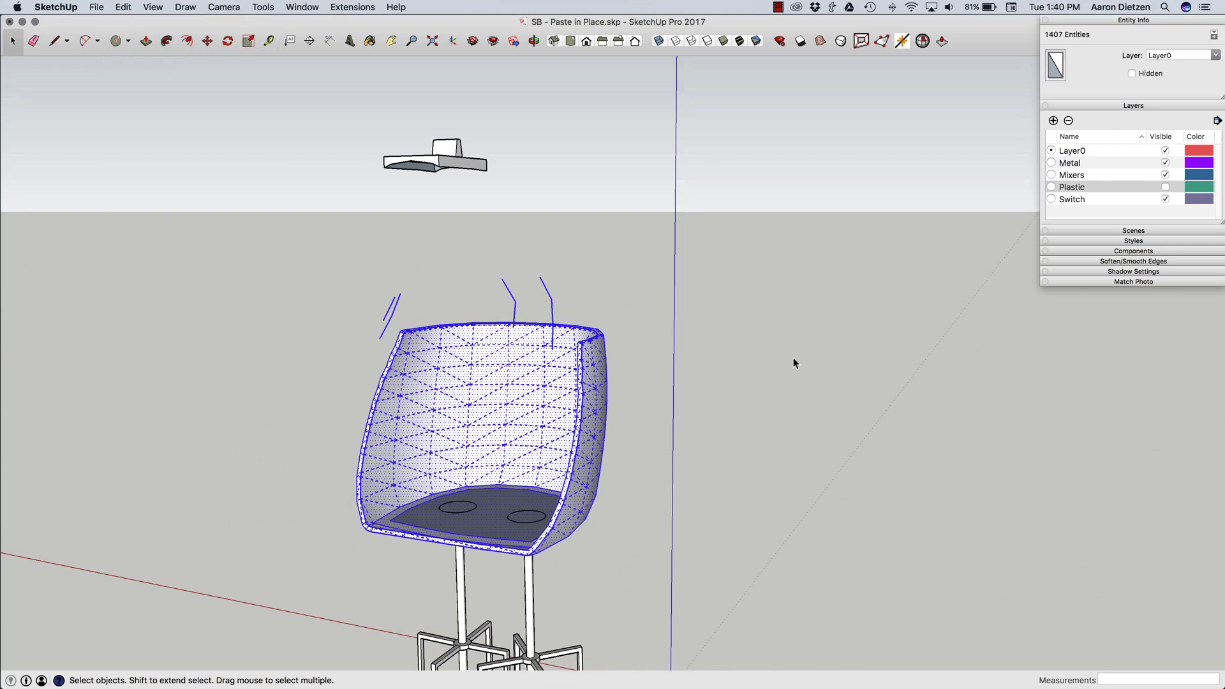
key("super+4")
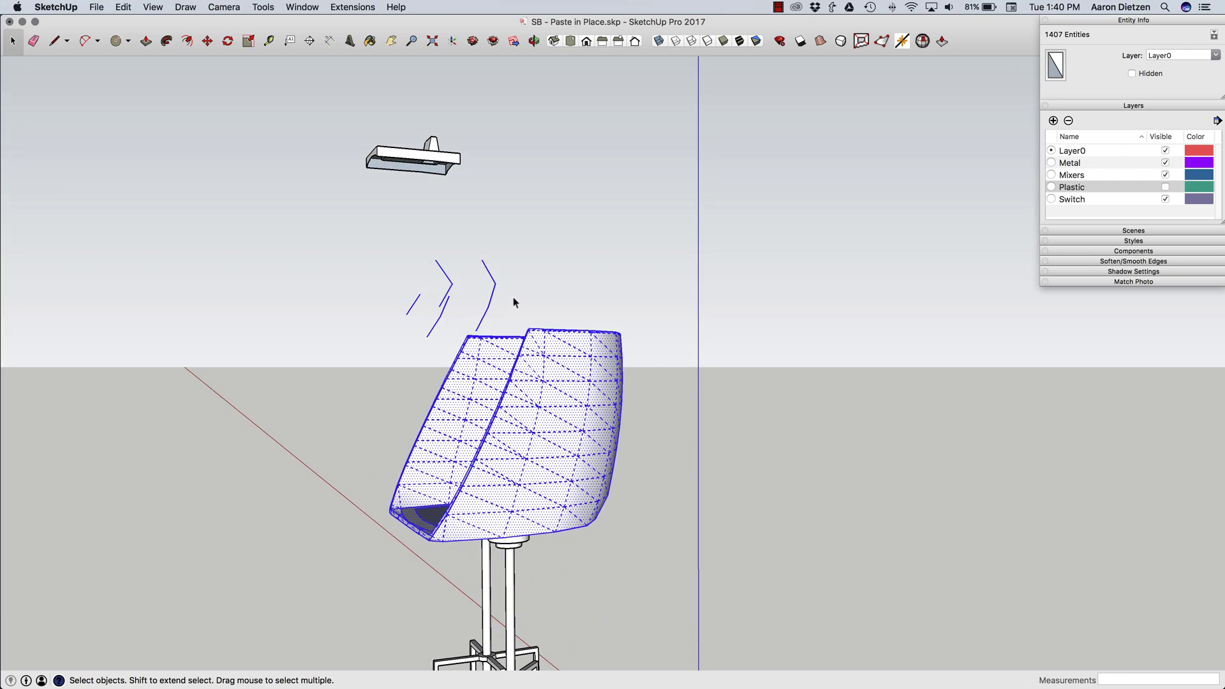
middle_click_drag(459, 308, 570, 394)
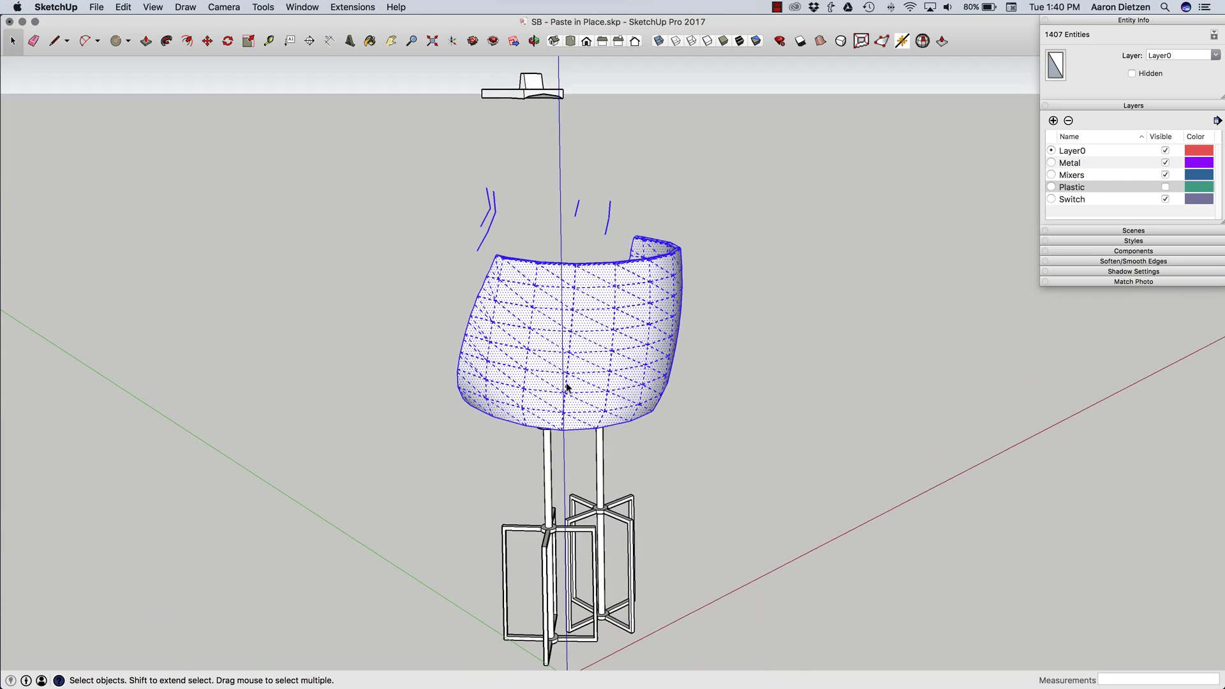
- Make the pasted cover geometry a group and assign it to the Metal layer
right_click(566, 384)
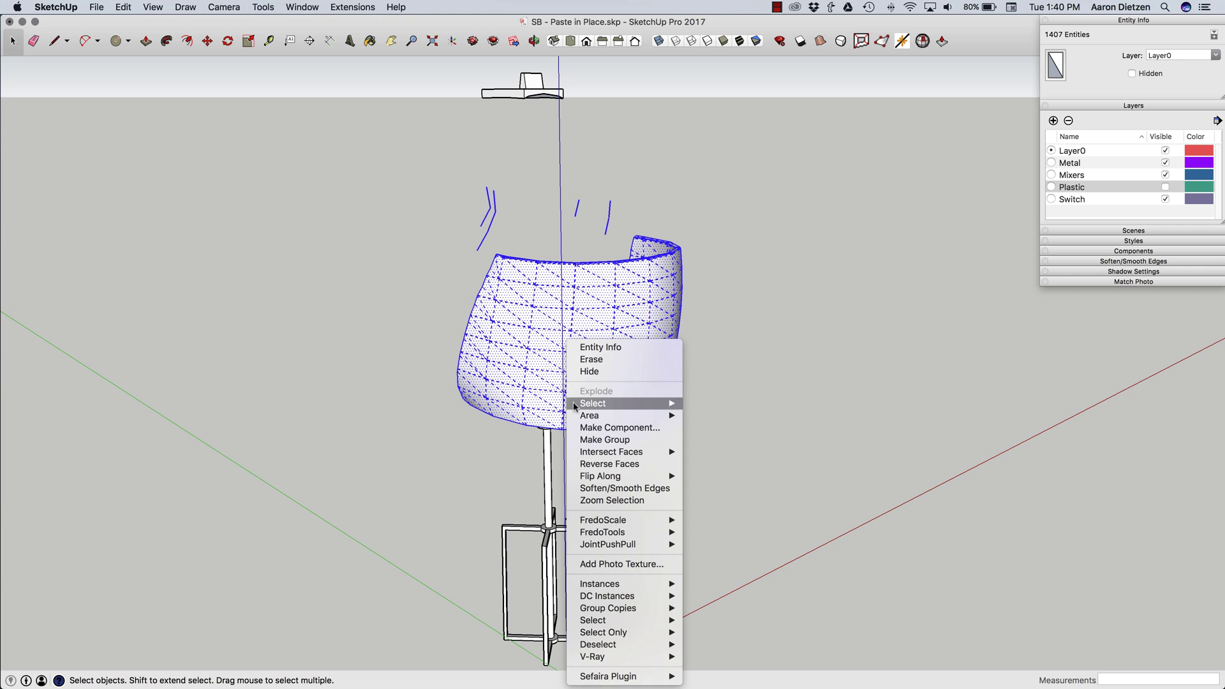
left_click(587, 441)
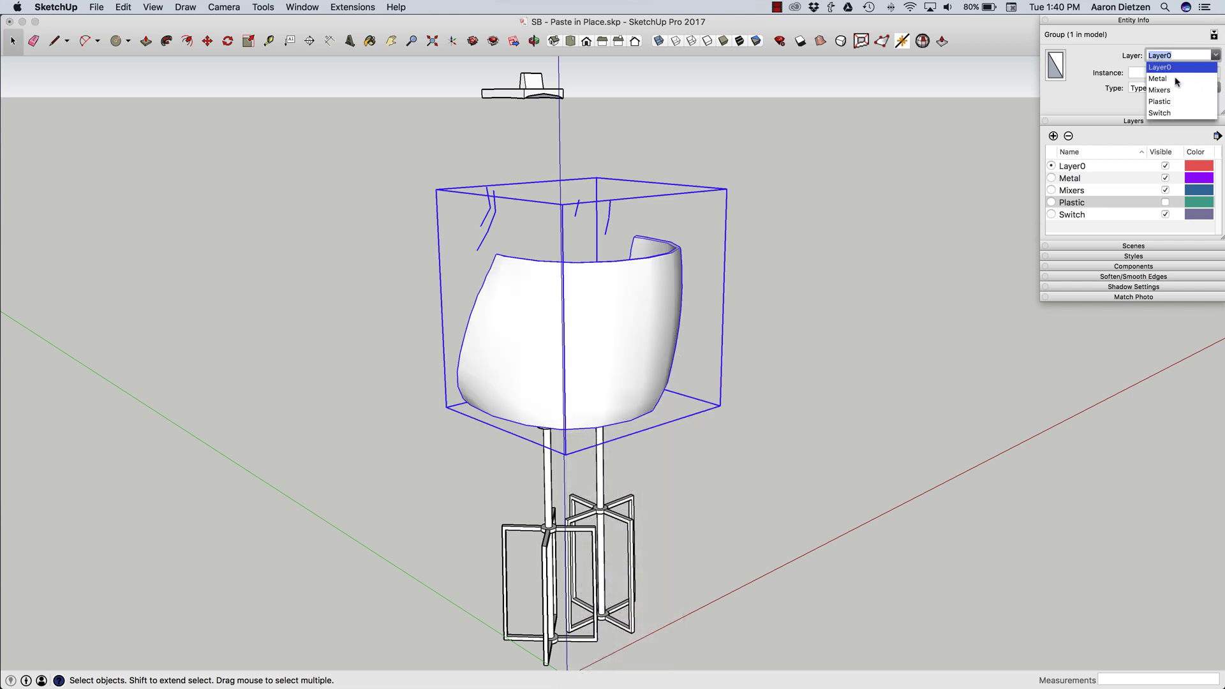
middle_click_drag(752, 190, 842, 223)
- Open the new cover group and delete the stray edges floating above the cover
double_click(565, 292)
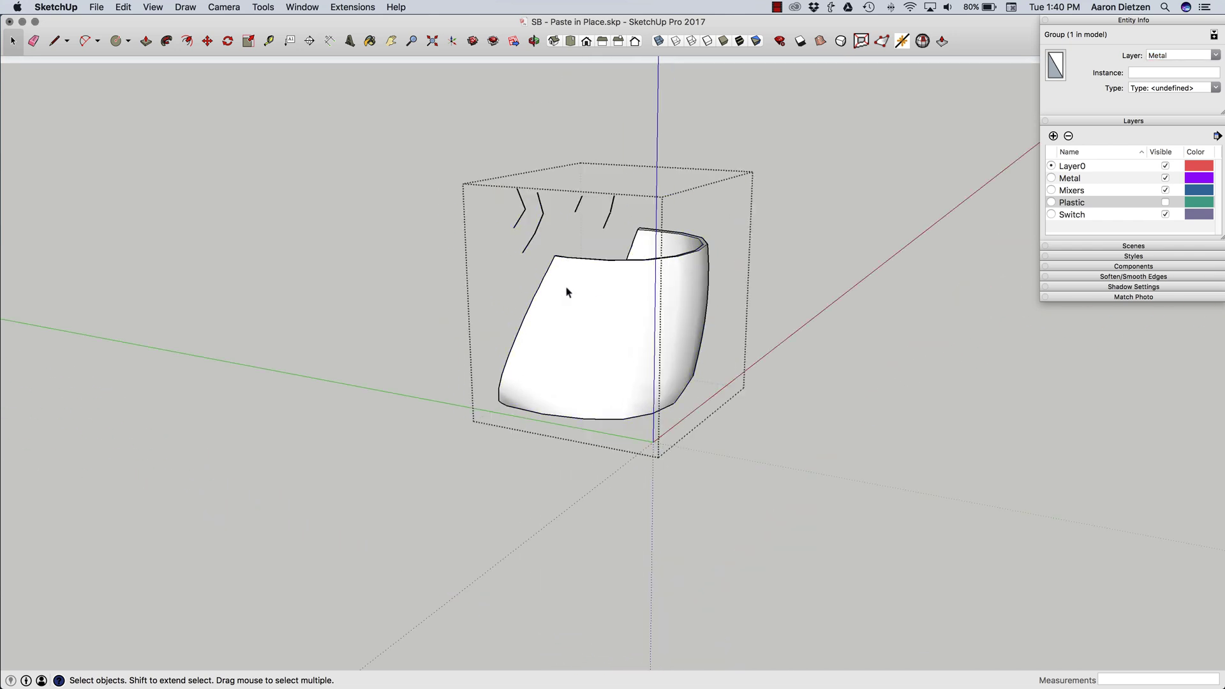
scroll(565, 293, "up", 2)
key("e")
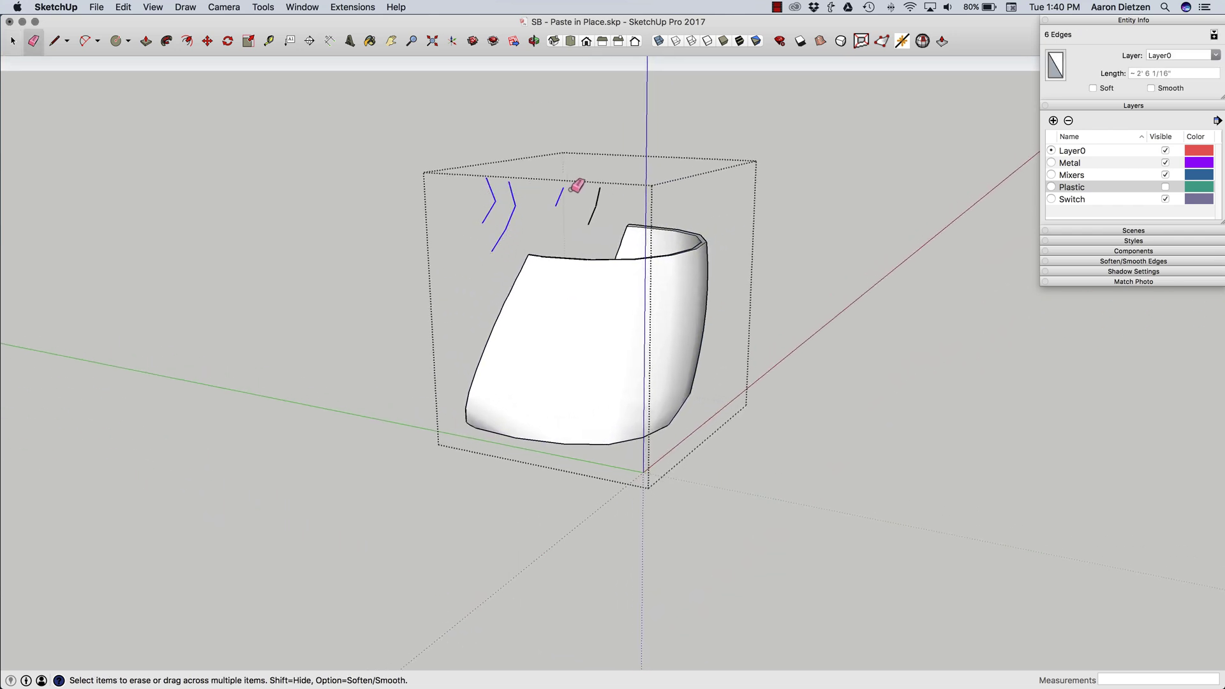
key("Delete")
key("space")
middle_click_drag(732, 271, 1153, 184)
key("Delete")
- Close the cover group and make the Plastic layer visible again
left_click(787, 327)
left_click(1164, 187)
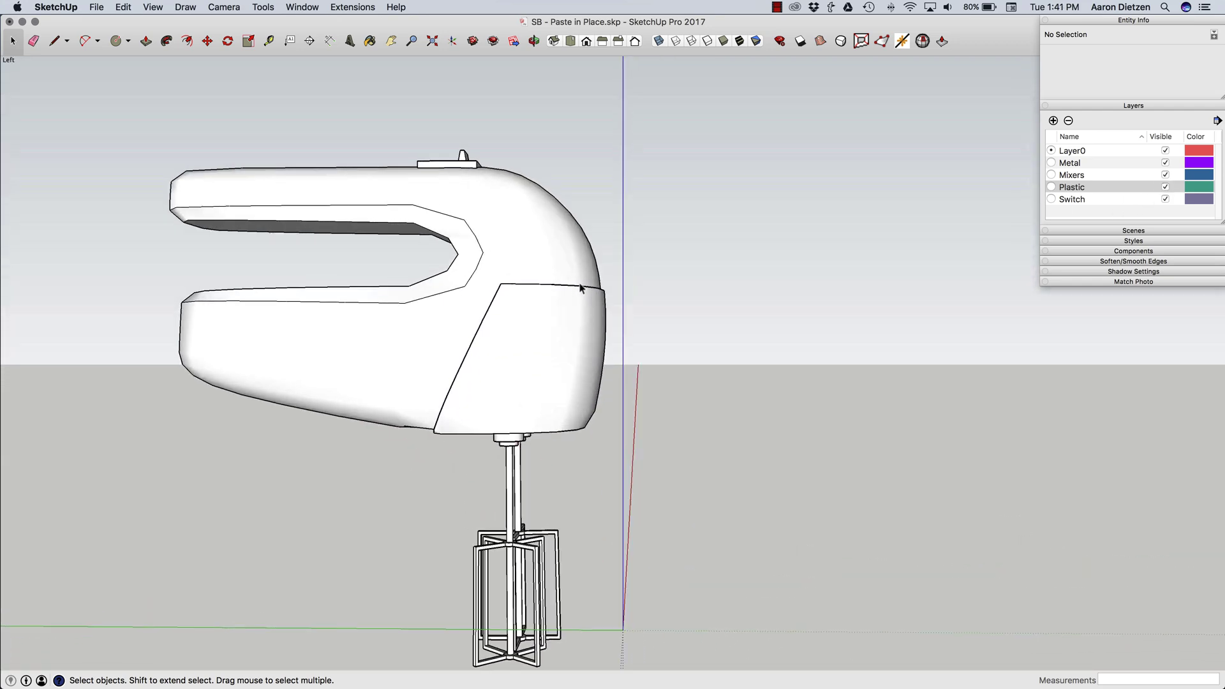
middle_click_drag(893, 216, 445, 326)
- Select the body and the front cover in turn to check that they are separate groups, and examine the mixer
left_click(445, 320)
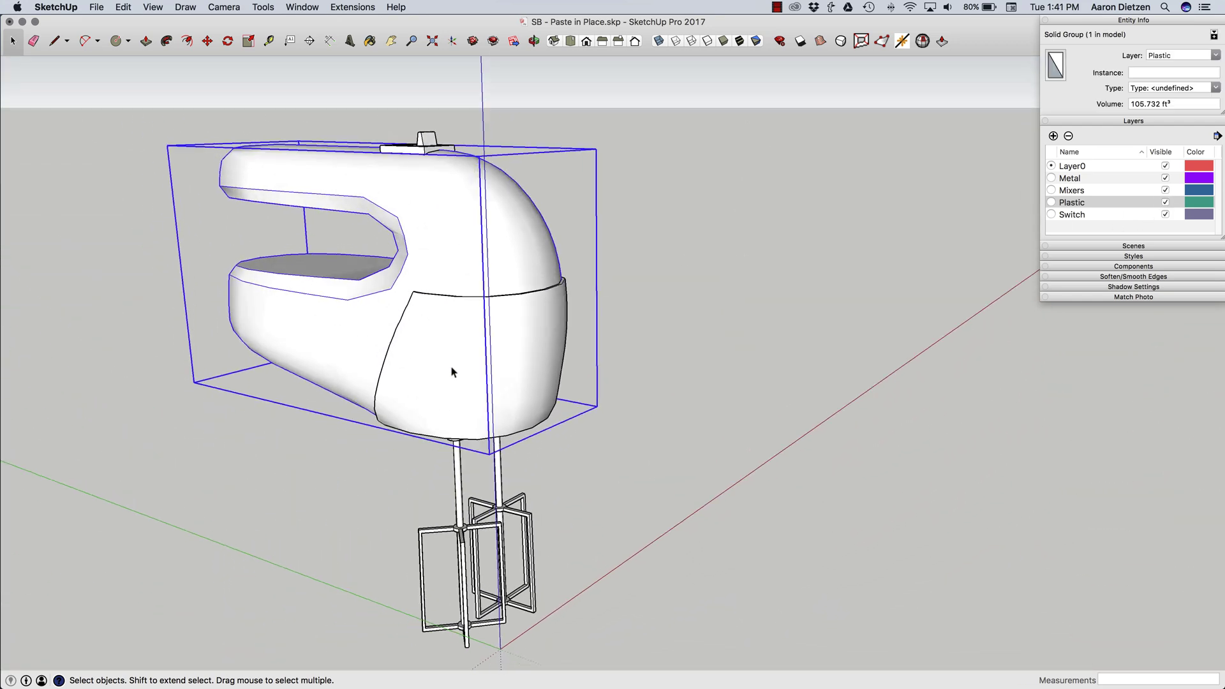
left_click(450, 354)
left_click(717, 344)
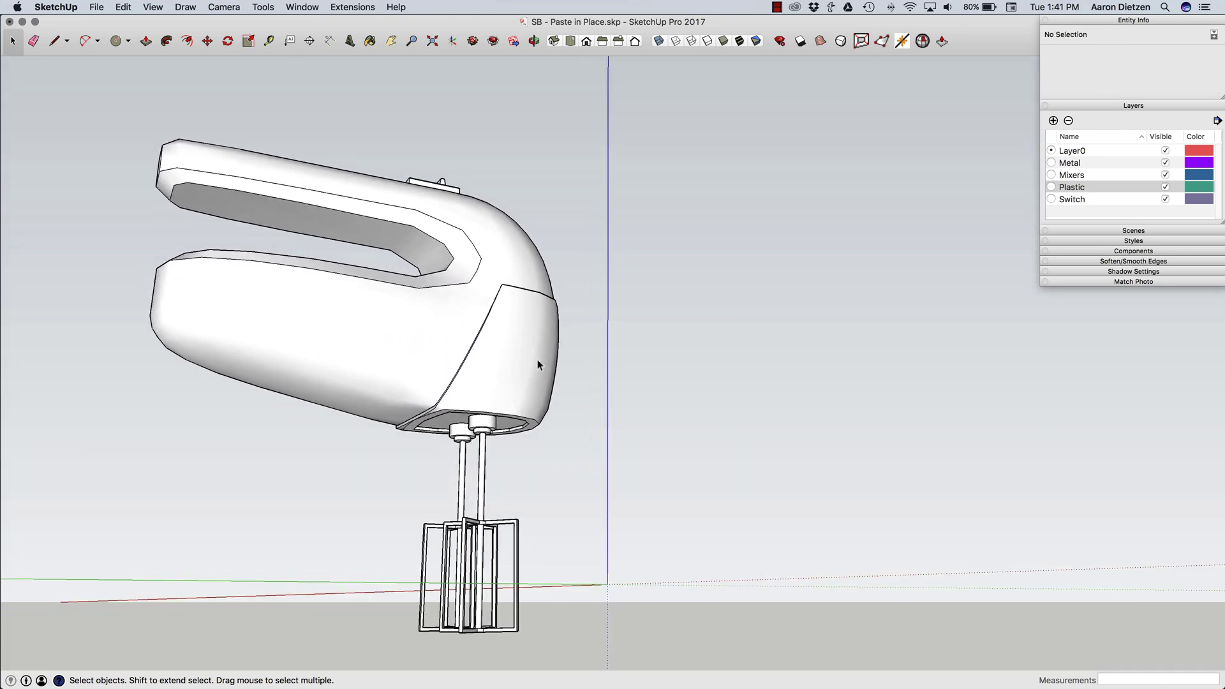
middle_click_drag(537, 359, 643, 373)
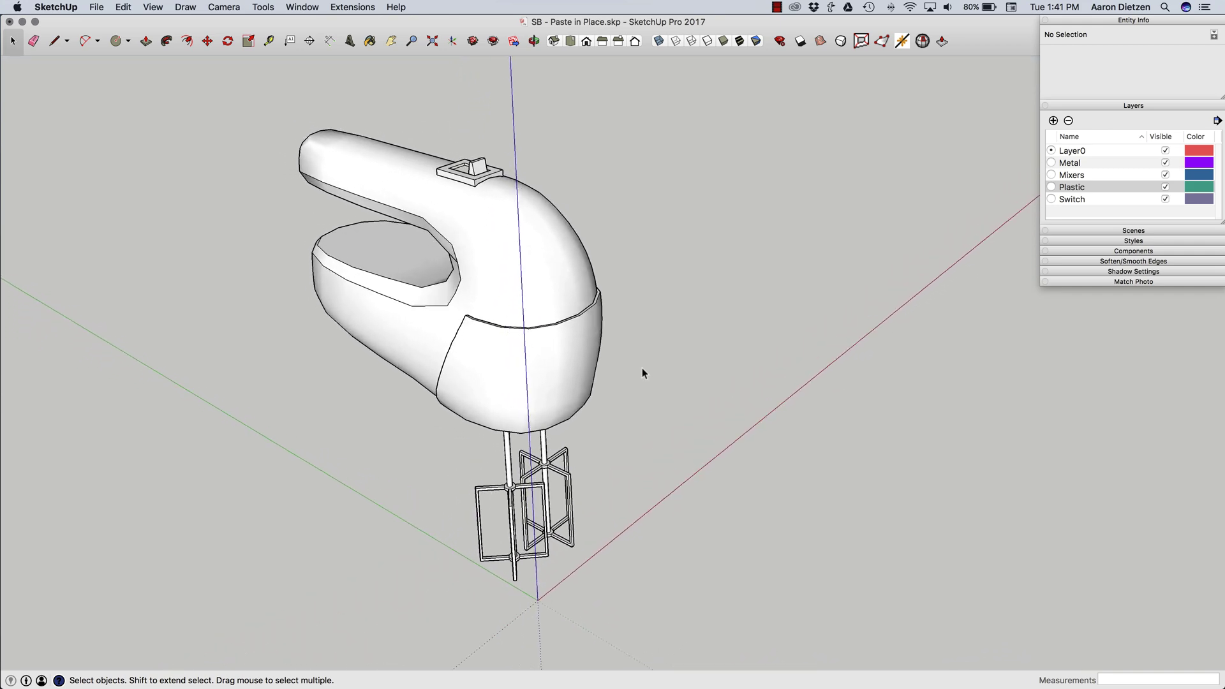